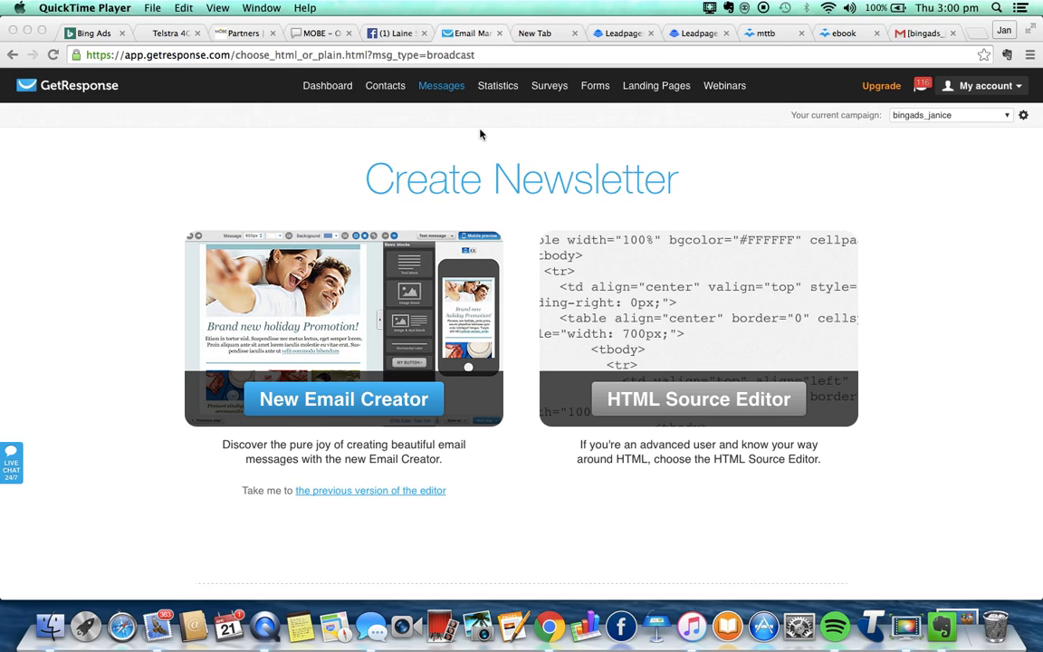
Start a new newsletter using the New Email Creator.
{"action": "left_click", "coordinate": [441, 95]}
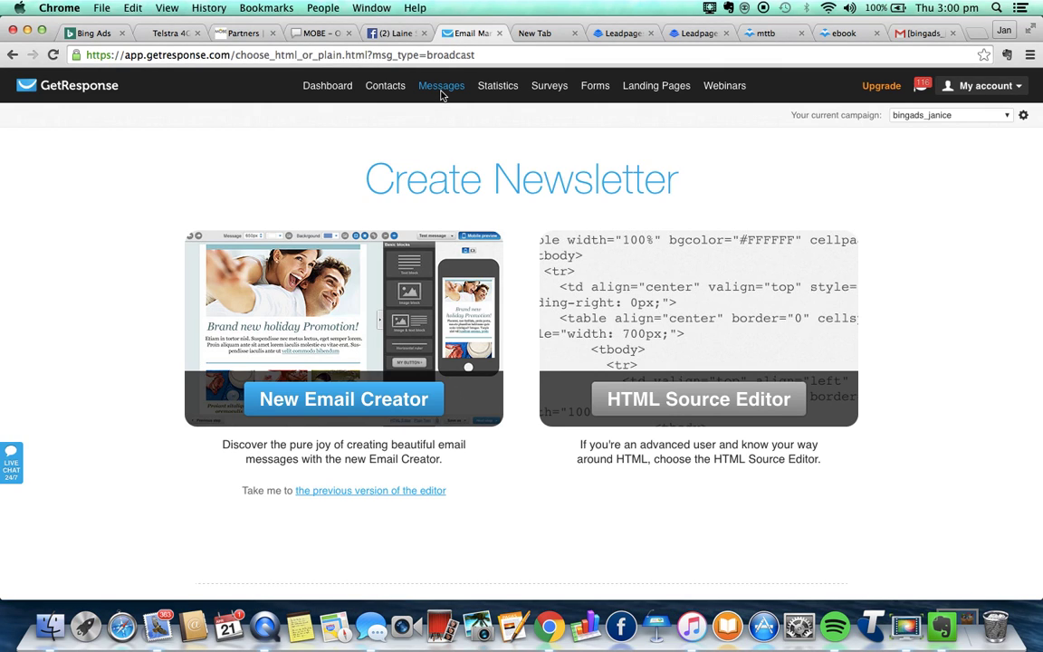
{"action": "mouse_move", "coordinate": [440, 93]}
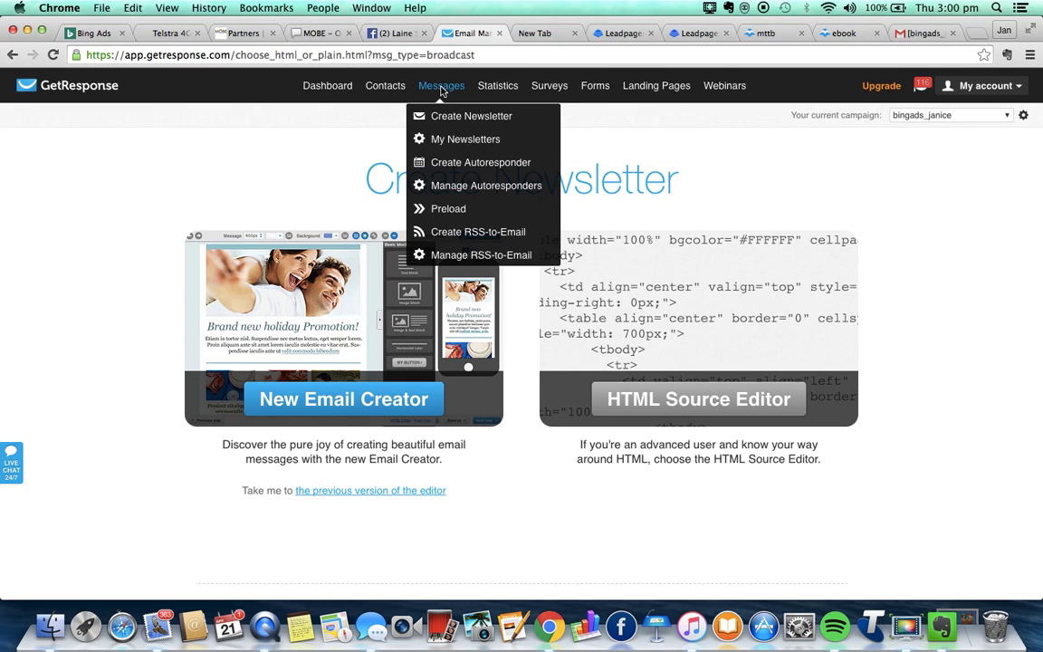
{"action": "left_click", "coordinate": [448, 117]}
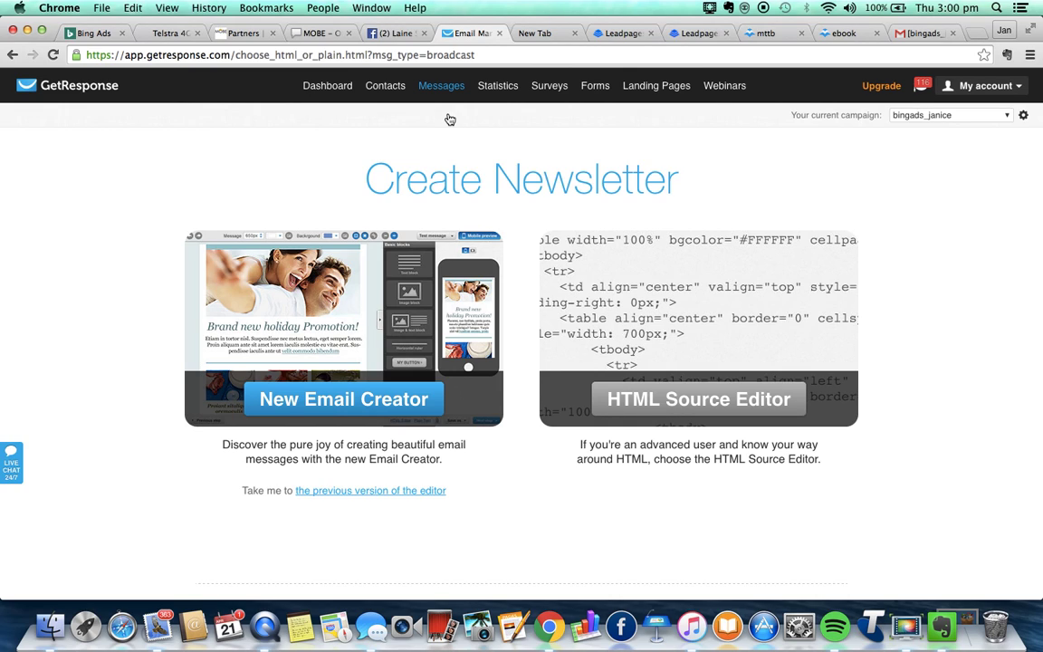
{"action": "left_click", "coordinate": [366, 401]}
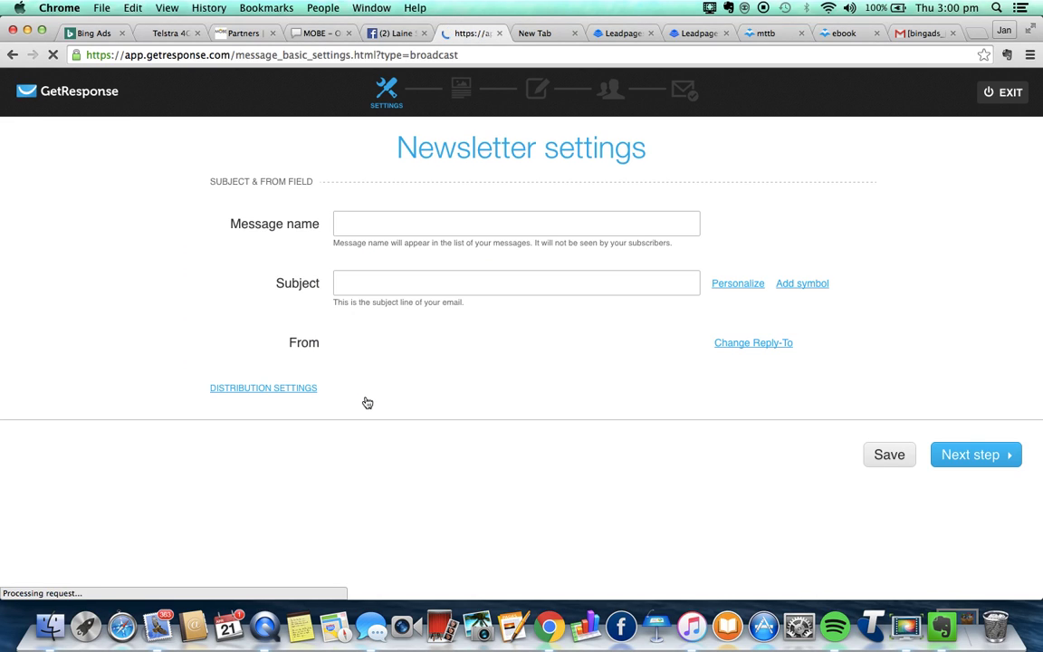
Switch to Evernote and copy the note's headline "VIDEO] Is it possible to get BIG results online with only part time efforts? ( PROOF)".
{"action": "left_click", "coordinate": [377, 223]}
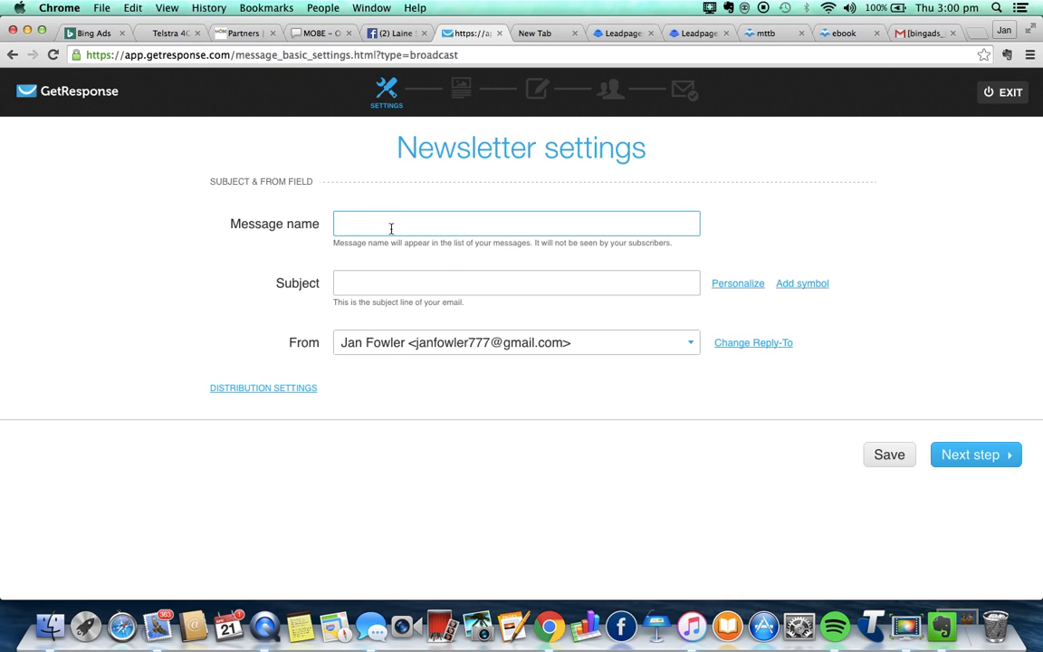
{"action": "left_click", "coordinate": [939, 627]}
{"action": "left_click", "coordinate": [862, 254]}
{"action": "key", "text": "Up"}
{"action": "scroll", "coordinate": [863, 254], "scroll_direction": "up", "scroll_amount": 10}
{"action": "scroll", "coordinate": [862, 254], "scroll_direction": "up", "scroll_amount": 10}
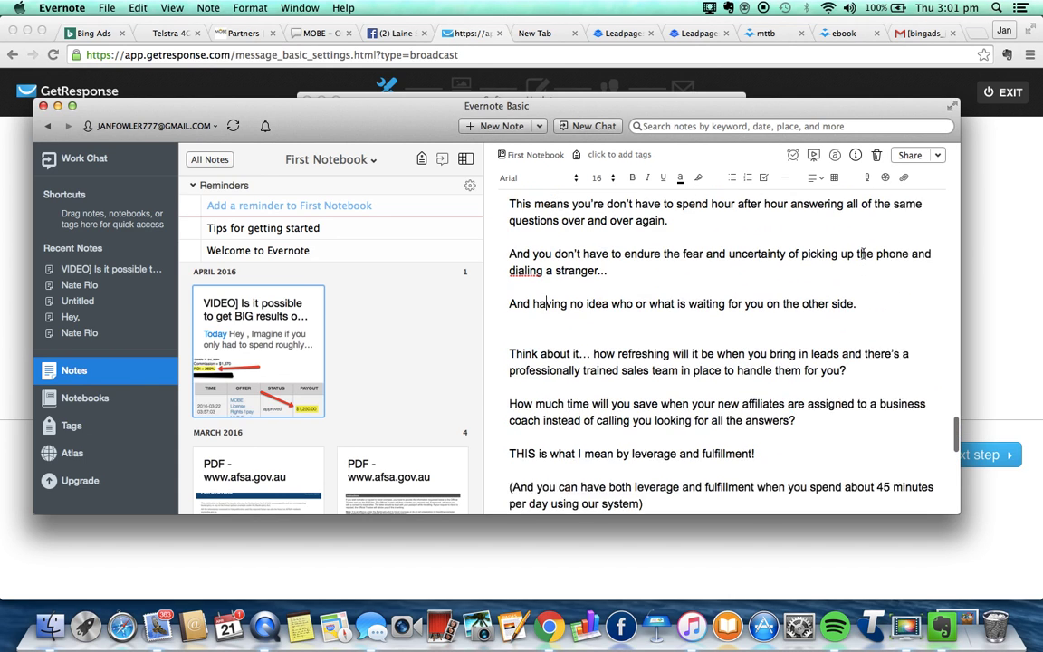
{"action": "scroll", "coordinate": [862, 254], "scroll_direction": "up", "scroll_amount": 10}
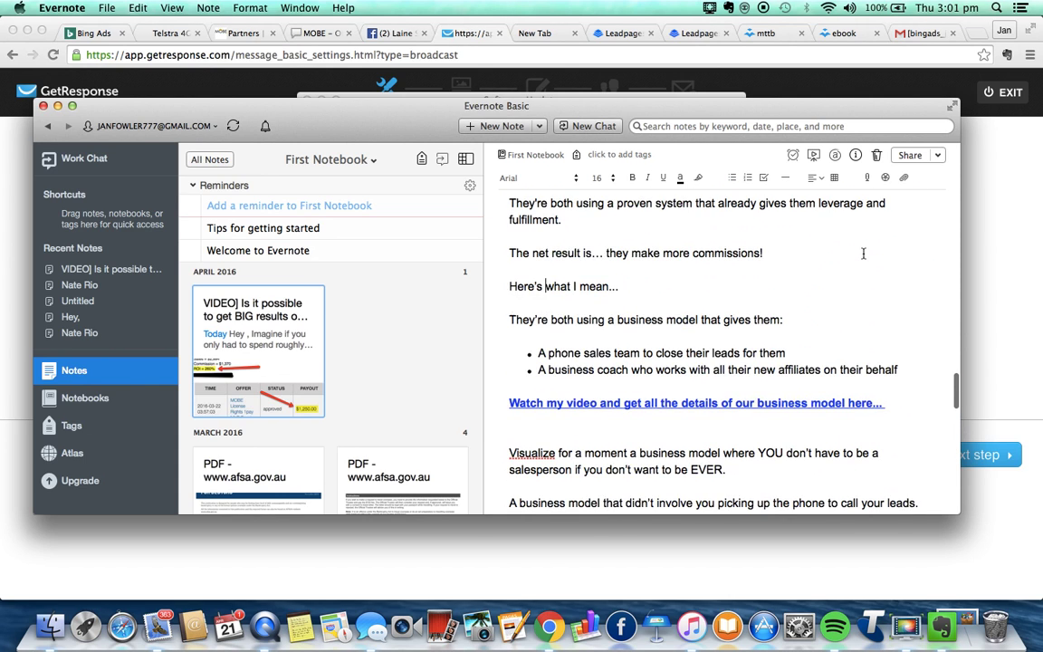
{"action": "scroll", "coordinate": [863, 254], "scroll_direction": "up", "scroll_amount": 10}
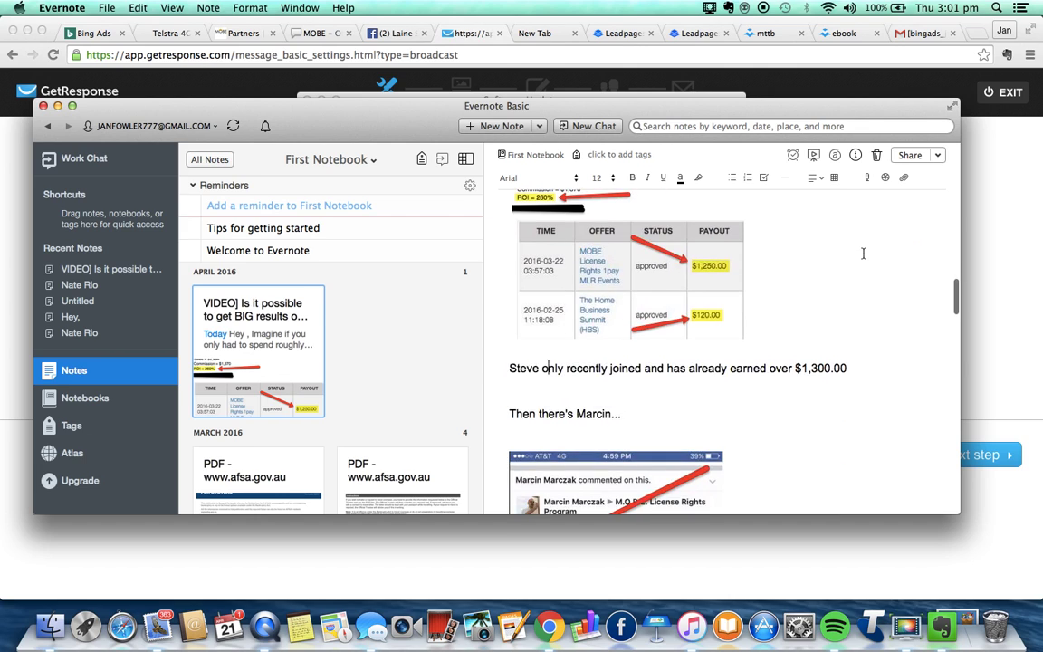
{"action": "scroll", "coordinate": [863, 254], "scroll_direction": "up", "scroll_amount": 8}
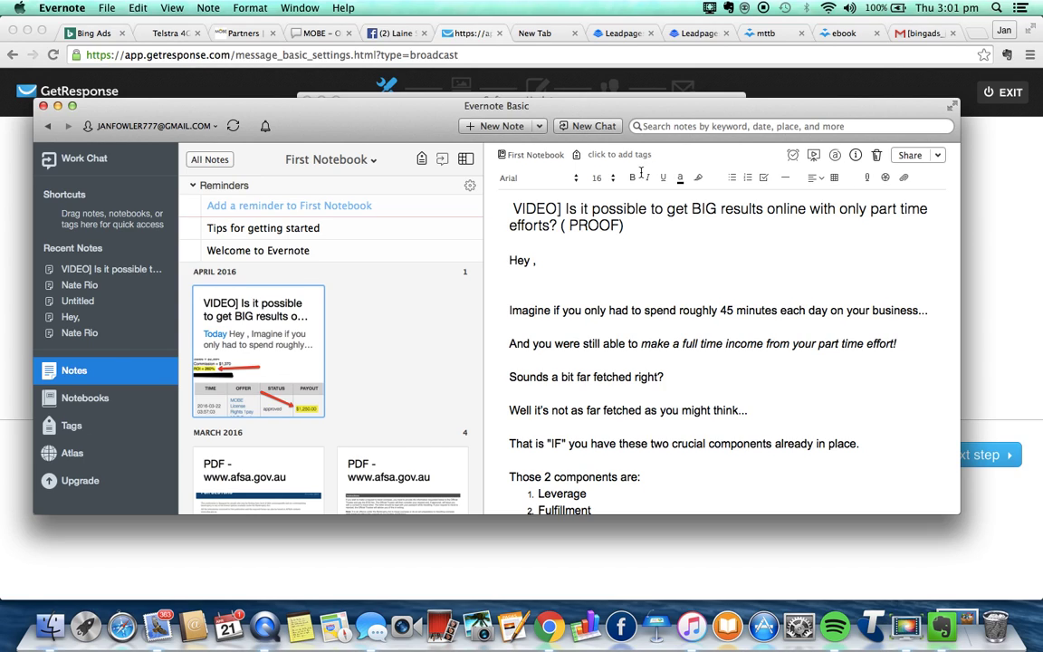
{"action": "left_click_drag", "start_coordinate": [509, 205], "coordinate": [660, 230]}
{"action": "key", "text": "super+c"}
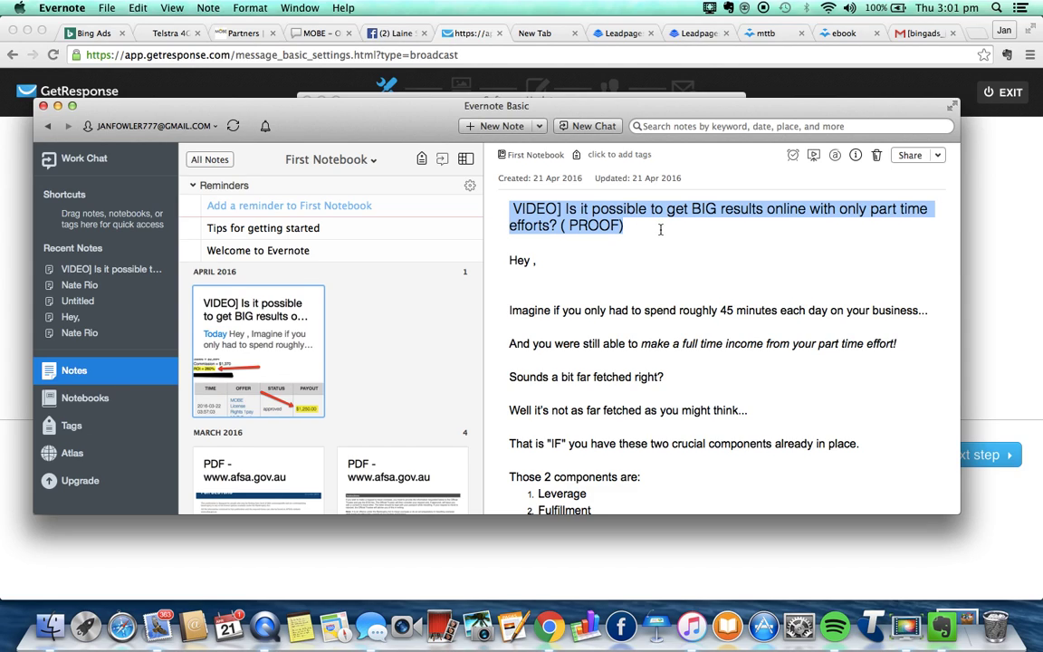
Back in Chrome, paste the copied headline as the newsletter's message name and subject, and proceed to template selection.
{"action": "left_click", "coordinate": [480, 34]}
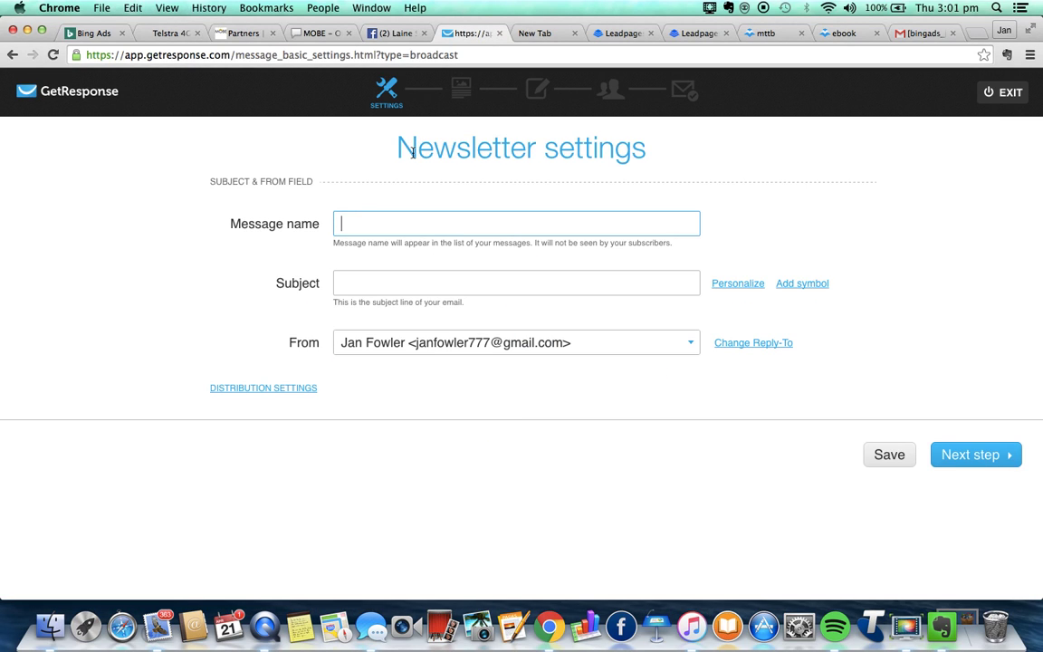
{"action": "key", "text": "super+v"}
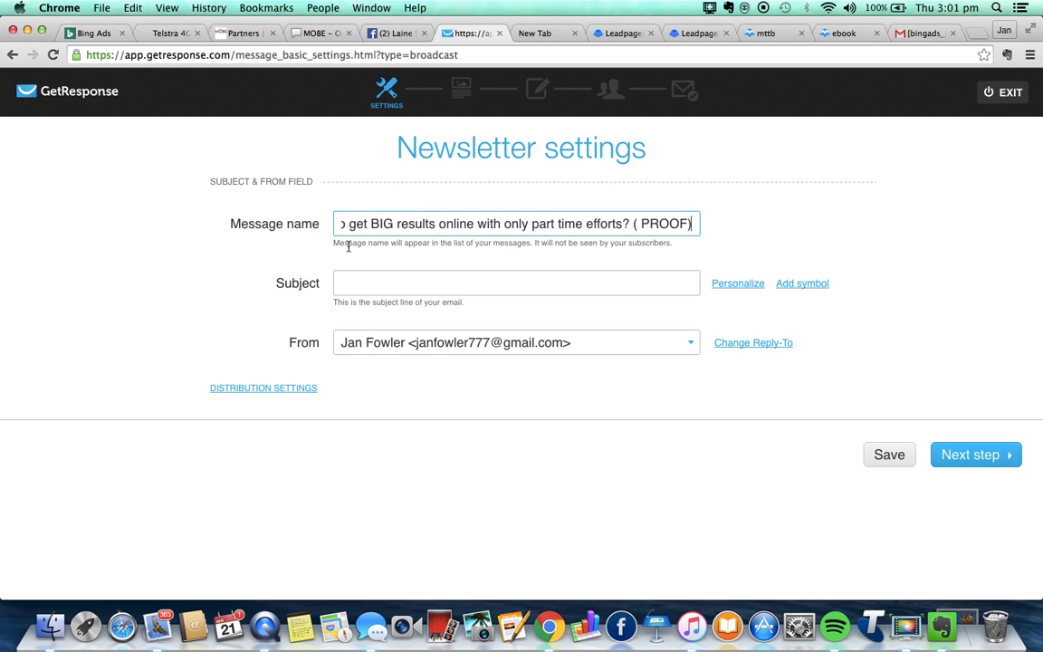
{"action": "left_click", "coordinate": [345, 290]}
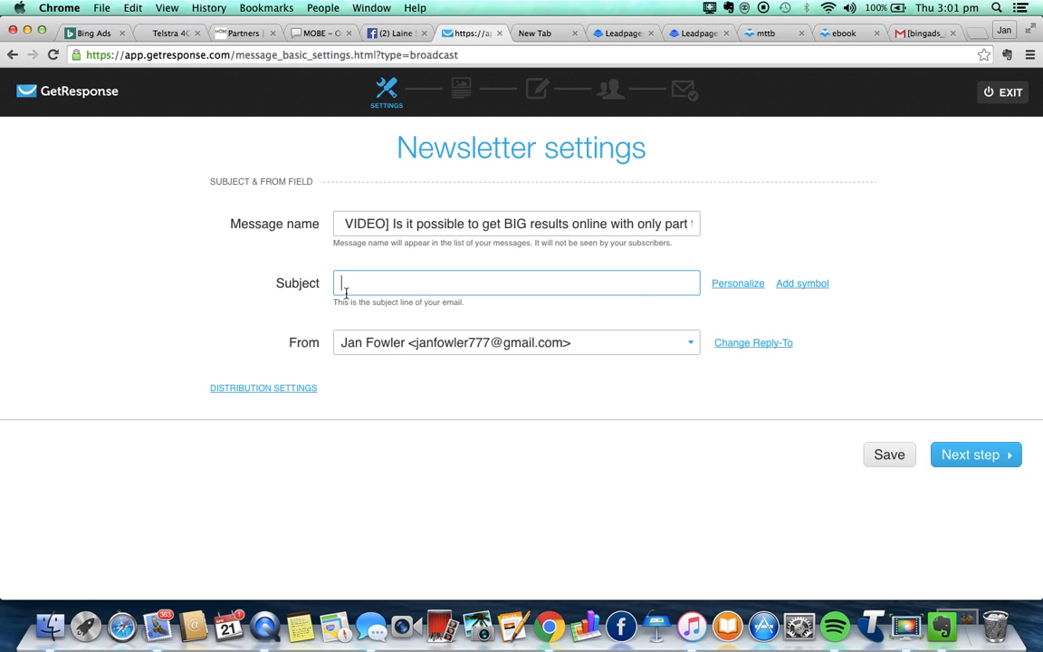
{"action": "key", "text": "super+v"}
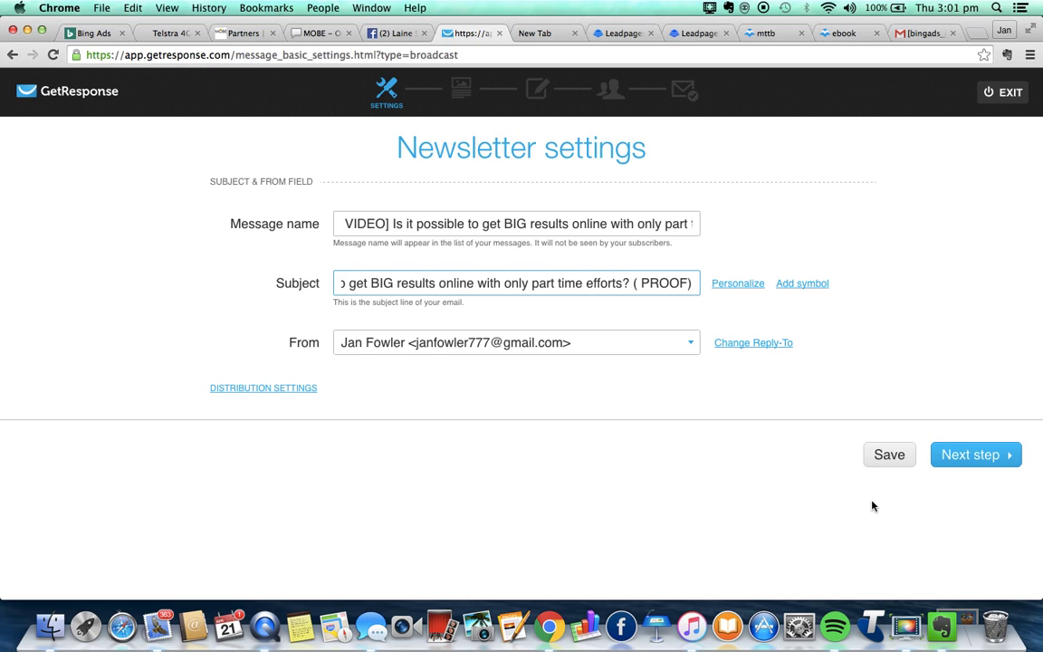
{"action": "left_click", "coordinate": [963, 459]}
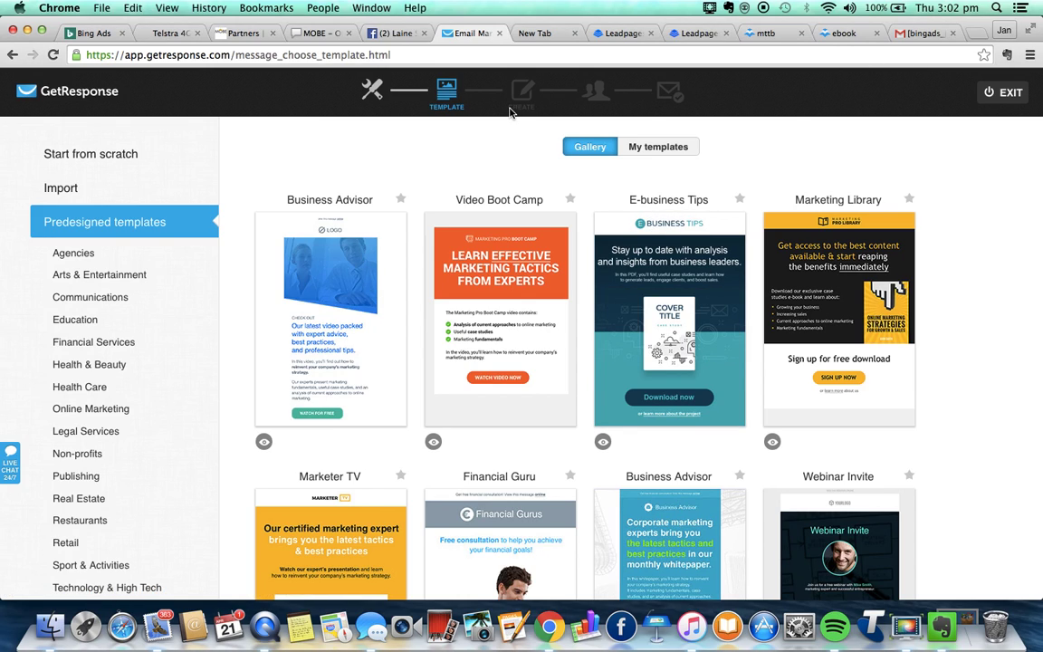
Load the saved personal template "Opportunity to Create Mo..." for the newsletter.
{"action": "left_click", "coordinate": [665, 149]}
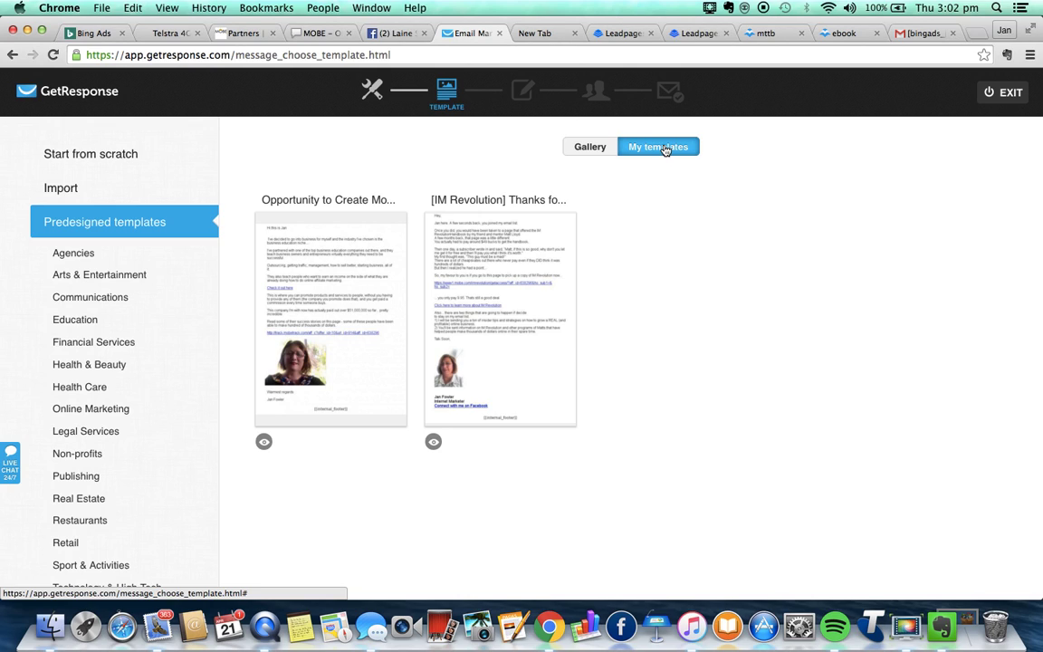
{"action": "mouse_move", "coordinate": [352, 327]}
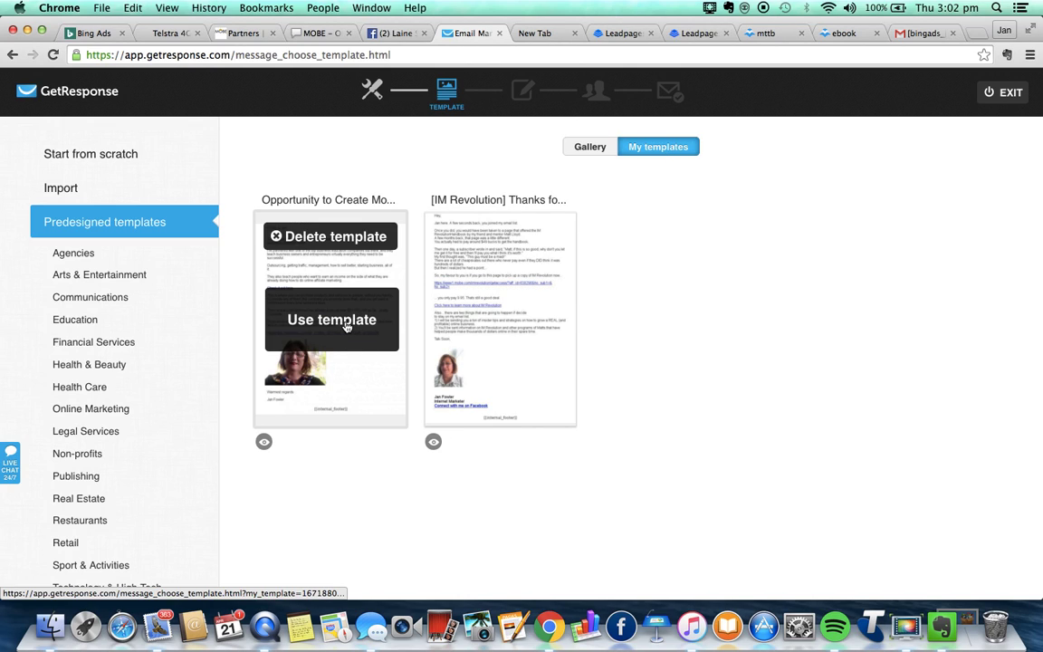
{"action": "left_click", "coordinate": [346, 327]}
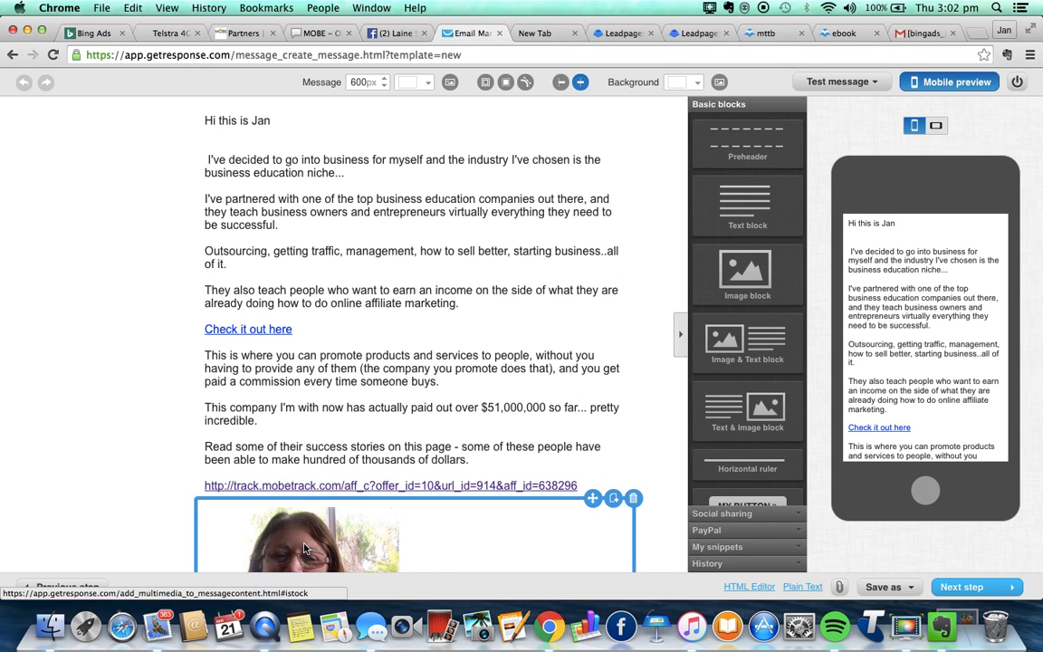
Clear all existing body text from the template's text block above the photo.
{"action": "left_click", "coordinate": [430, 544]}
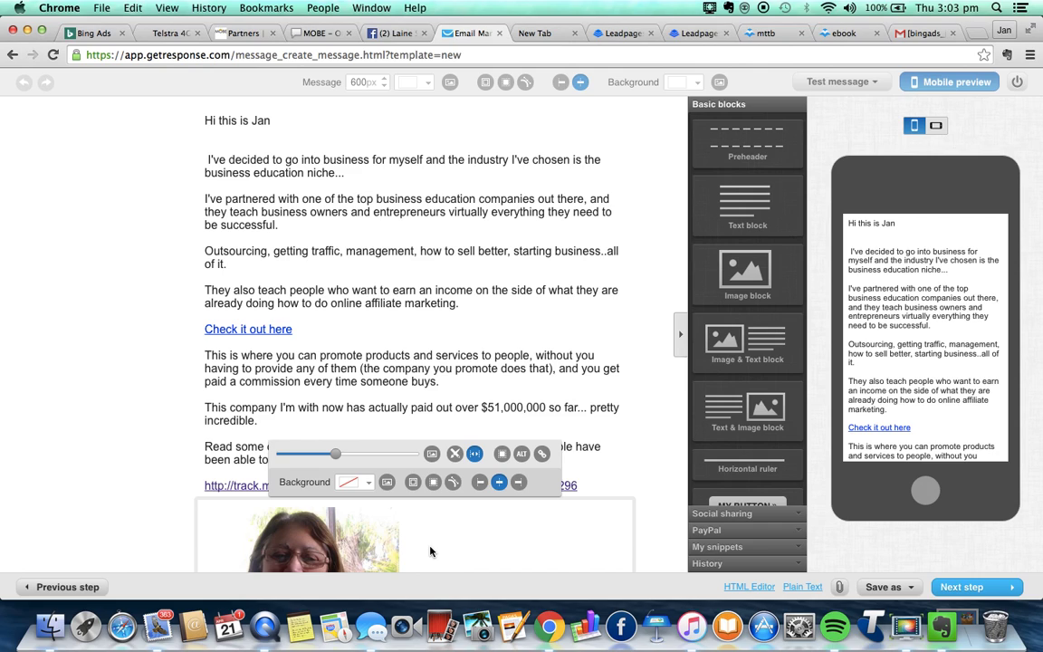
{"action": "scroll", "coordinate": [429, 552], "scroll_direction": "down", "scroll_amount": 2}
{"action": "scroll", "coordinate": [415, 525], "scroll_direction": "down", "scroll_amount": 2}
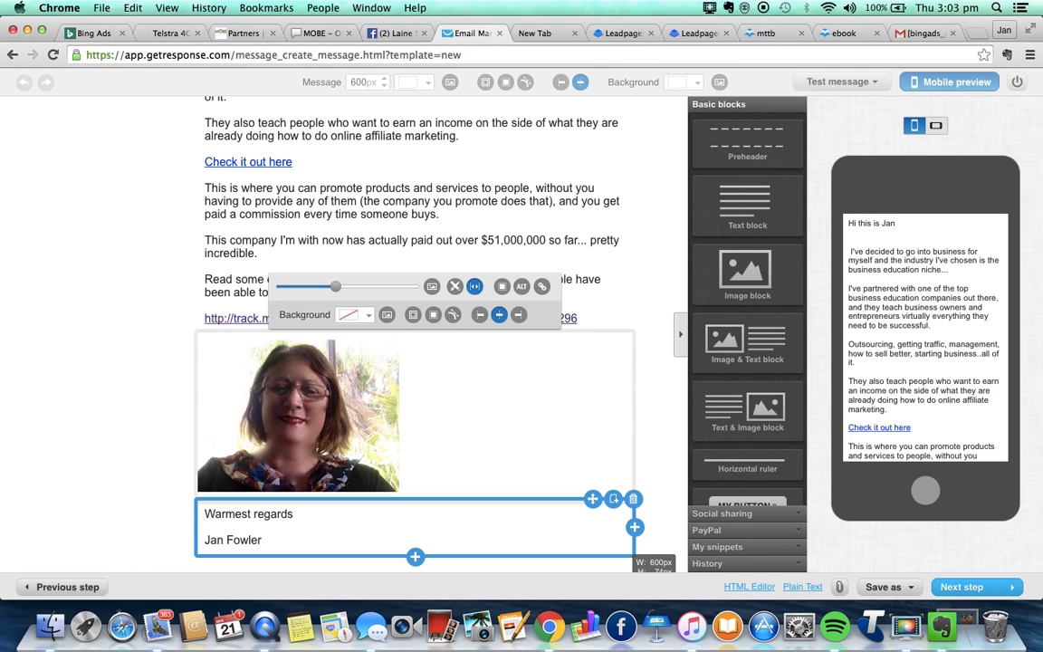
{"action": "scroll", "coordinate": [414, 362], "scroll_direction": "up", "scroll_amount": 5}
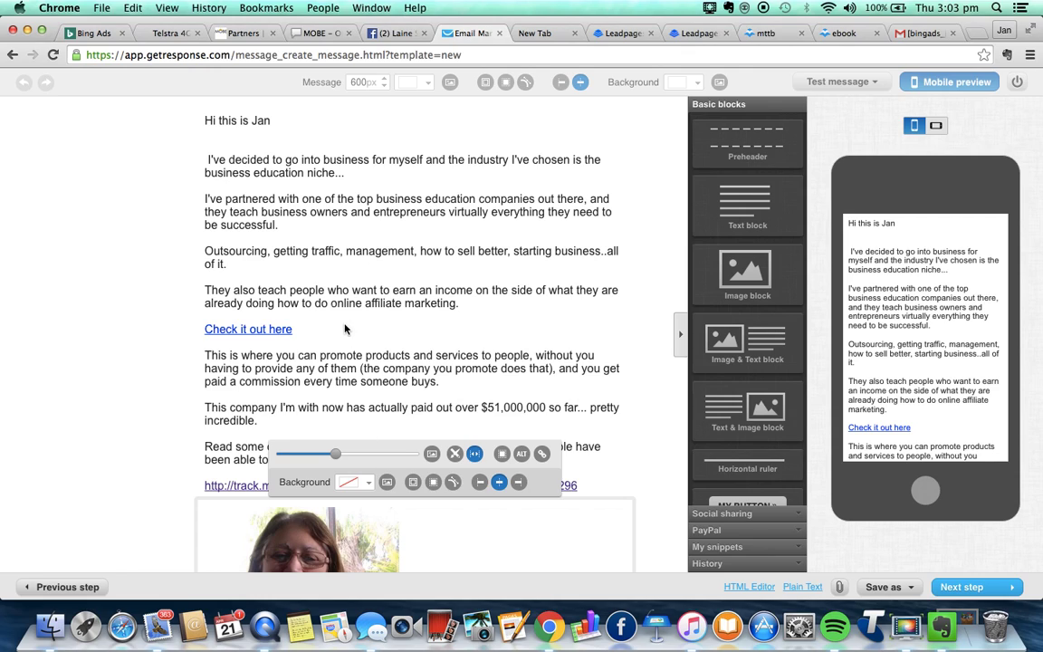
{"action": "left_click", "coordinate": [325, 133]}
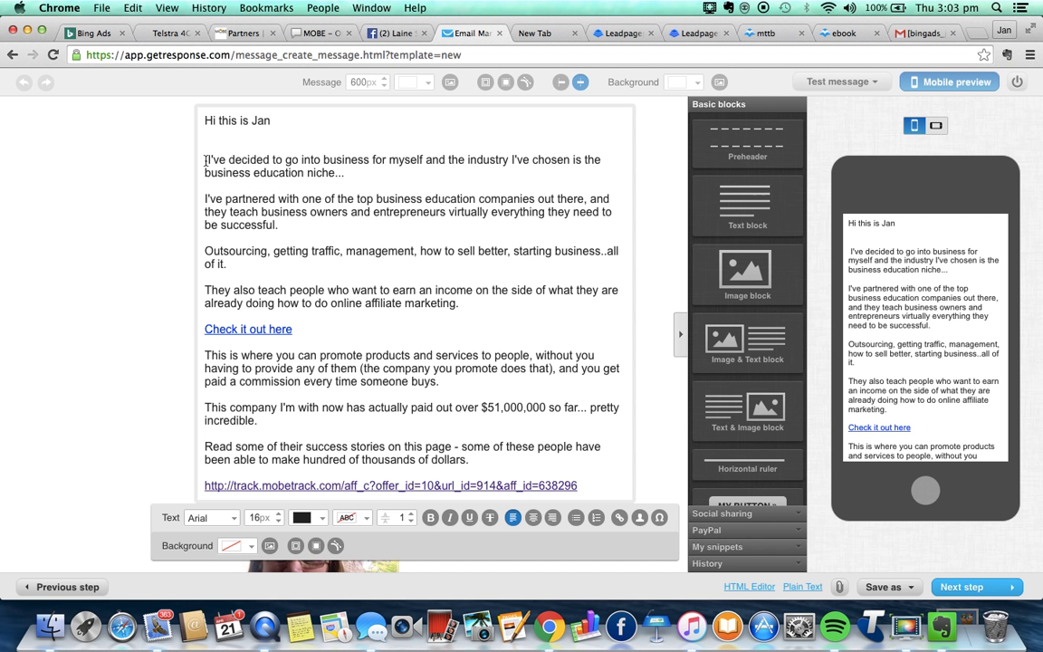
{"action": "key", "text": "super+a"}
{"action": "key", "text": "super+c"}
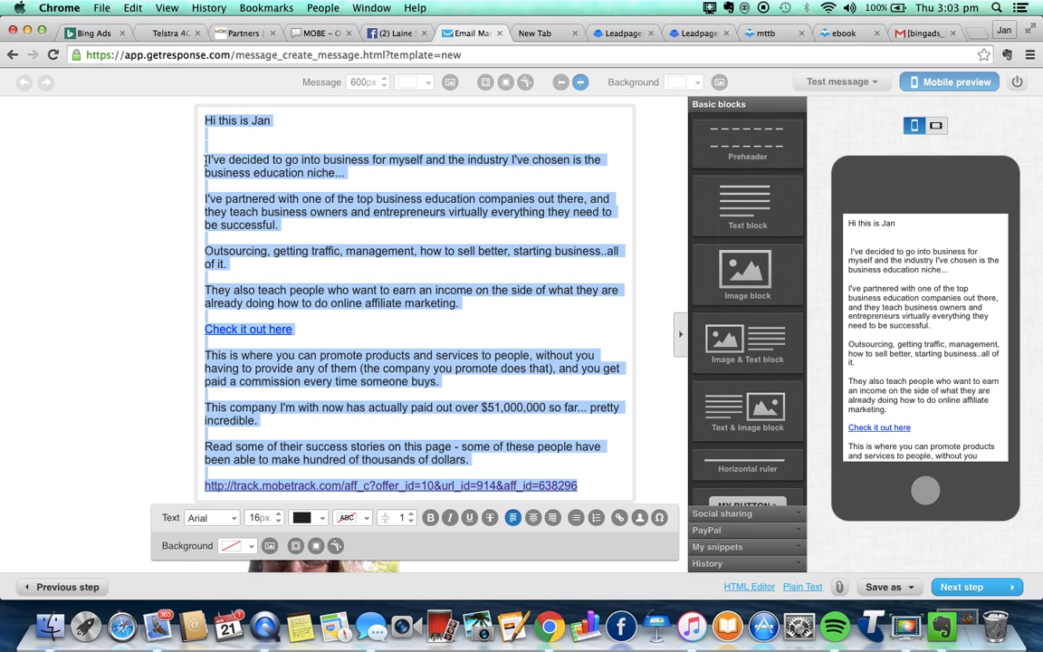
{"action": "key", "text": "BackSpace"}
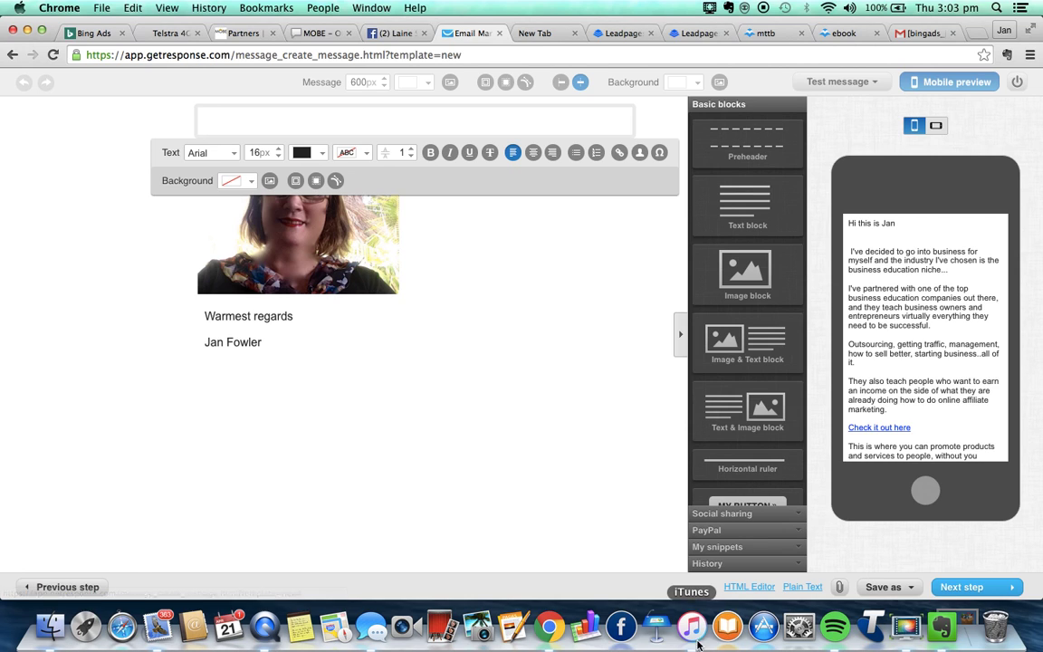
Copy the whole email body from the Evernote note and paste it into the empty text block in Chrome.
{"action": "left_click", "coordinate": [940, 626]}
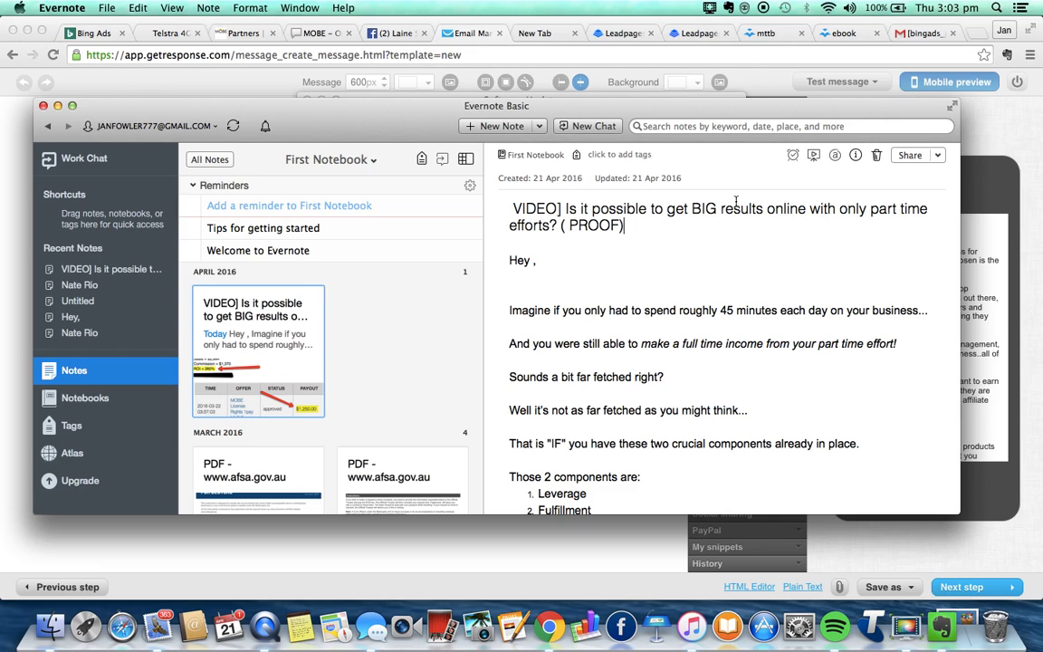
{"action": "left_click", "coordinate": [505, 260]}
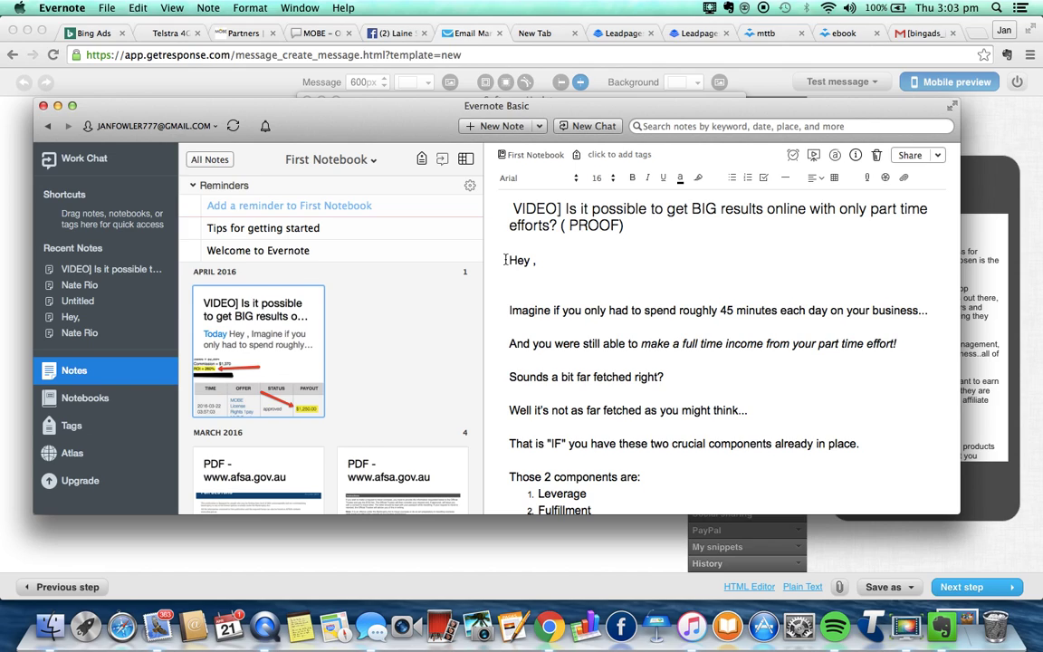
{"action": "key", "text": "super+a"}
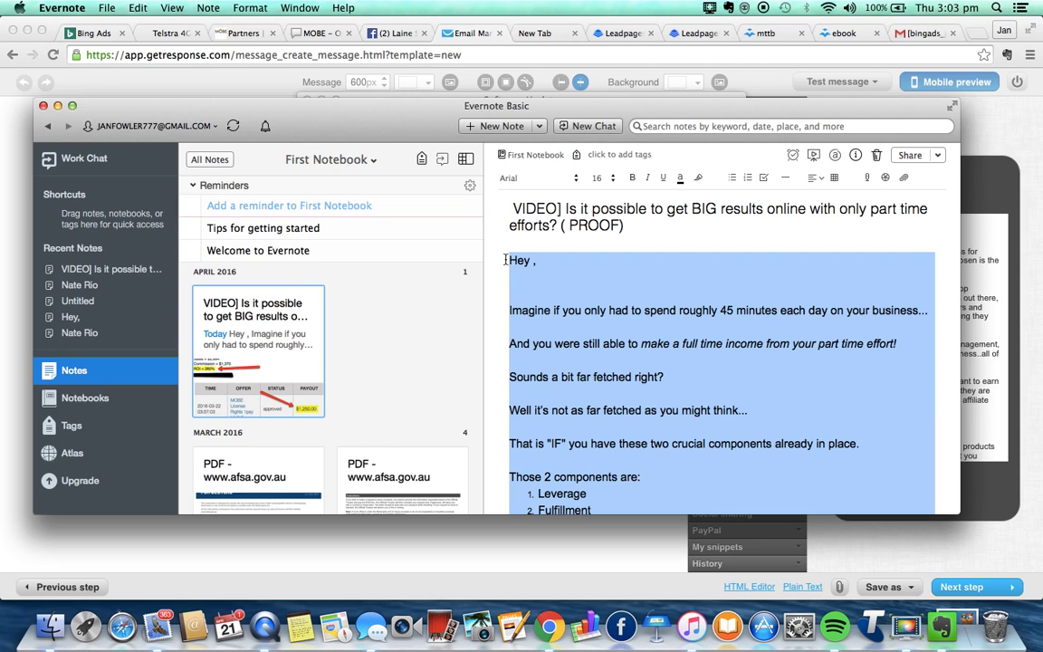
{"action": "key", "text": "super+c"}
{"action": "left_click", "coordinate": [467, 36]}
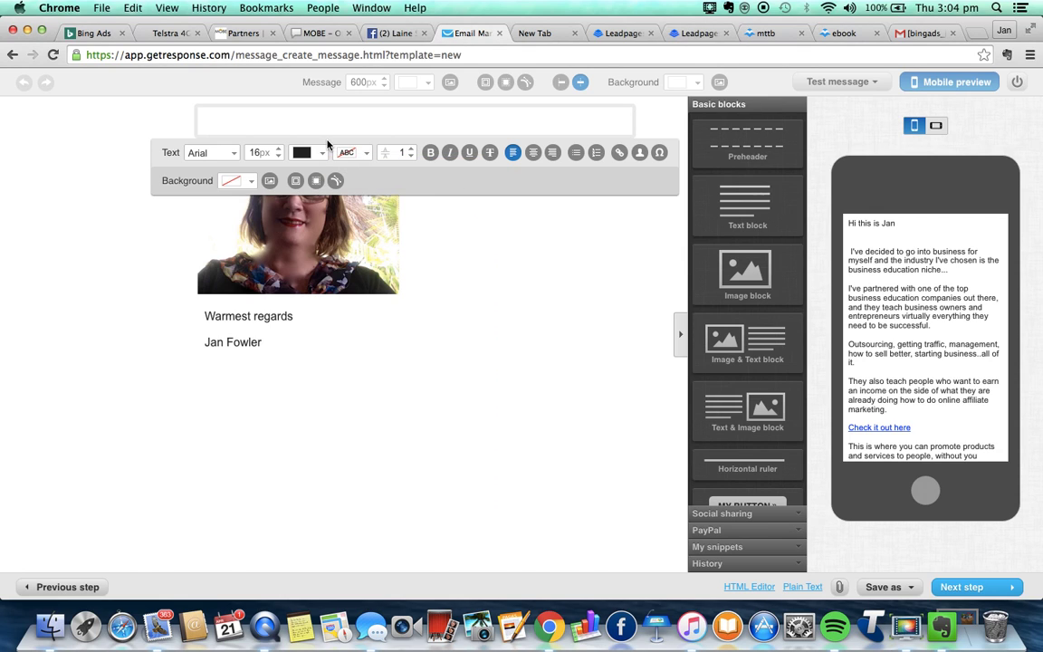
{"action": "key", "text": "super+v"}
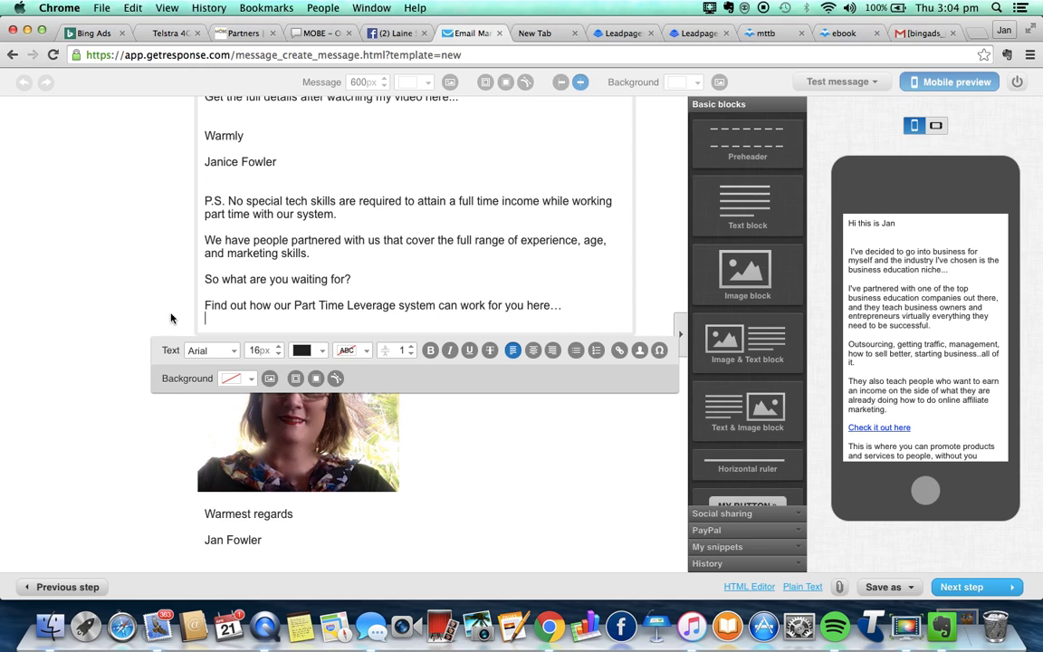
{"action": "left_click", "coordinate": [124, 339]}
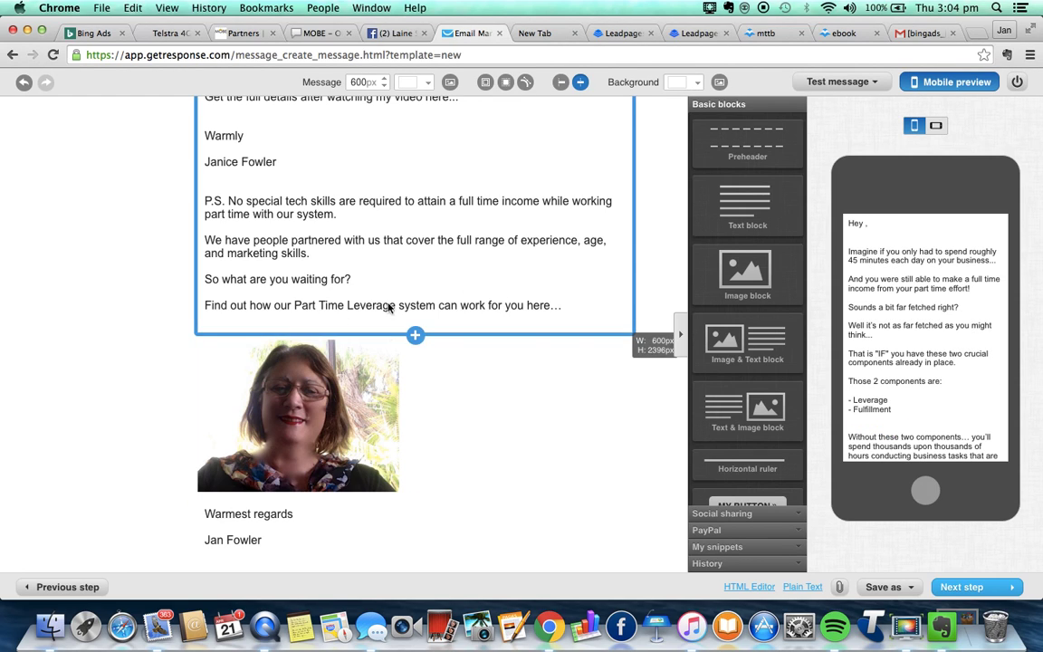
Change "my" to "this" in the line "Watch my video here and see what others have to say...".
{"action": "left_click", "coordinate": [554, 275]}
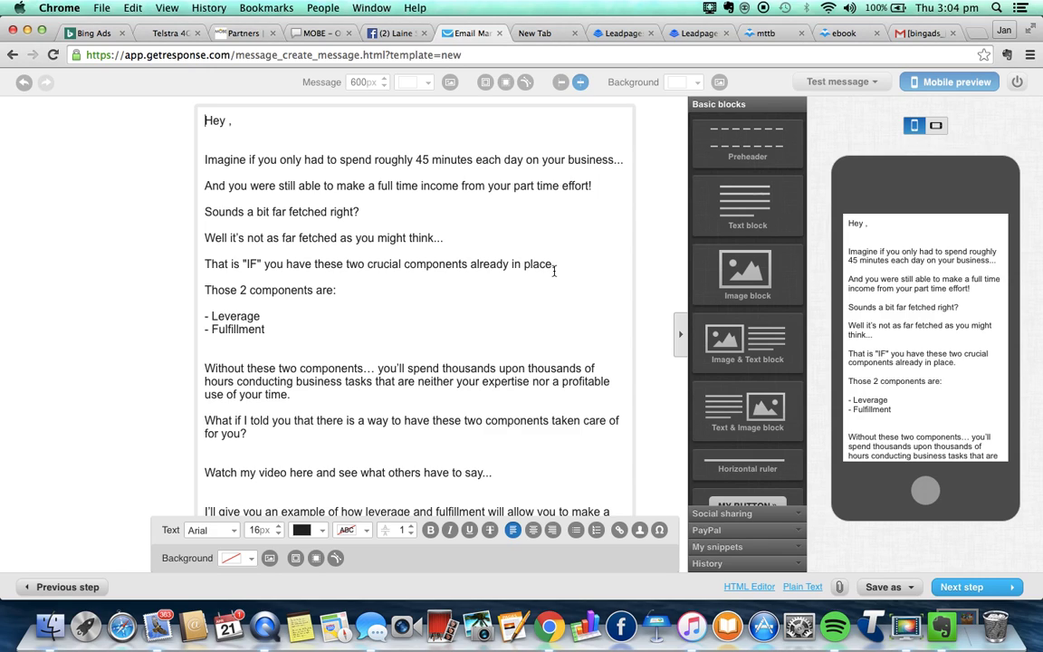
{"action": "key", "text": "Down"}
{"action": "key", "text": "Down"}
{"action": "key", "text": "Down"}
{"action": "key", "text": "Down"}
{"action": "key", "text": "Down"}
{"action": "key", "text": "Down"}
{"action": "key", "text": "Down"}
{"action": "key", "text": "Down"}
{"action": "key", "text": "Down"}
{"action": "key", "text": "Down"}
{"action": "key", "text": "Down"}
{"action": "key", "text": "Down"}
{"action": "key", "text": "Down"}
{"action": "key", "text": "Down"}
{"action": "key", "text": "Down"}
{"action": "key", "text": "Down"}
{"action": "key", "text": "Down"}
{"action": "key", "text": "Down"}
{"action": "key", "text": "Down"}
{"action": "key", "text": "Down"}
{"action": "key", "text": "Down"}
{"action": "left_click", "coordinate": [257, 475]}
{"action": "key", "text": "BackSpace"}
{"action": "key", "text": "BackSpace"}
{"action": "type", "text": "this"}
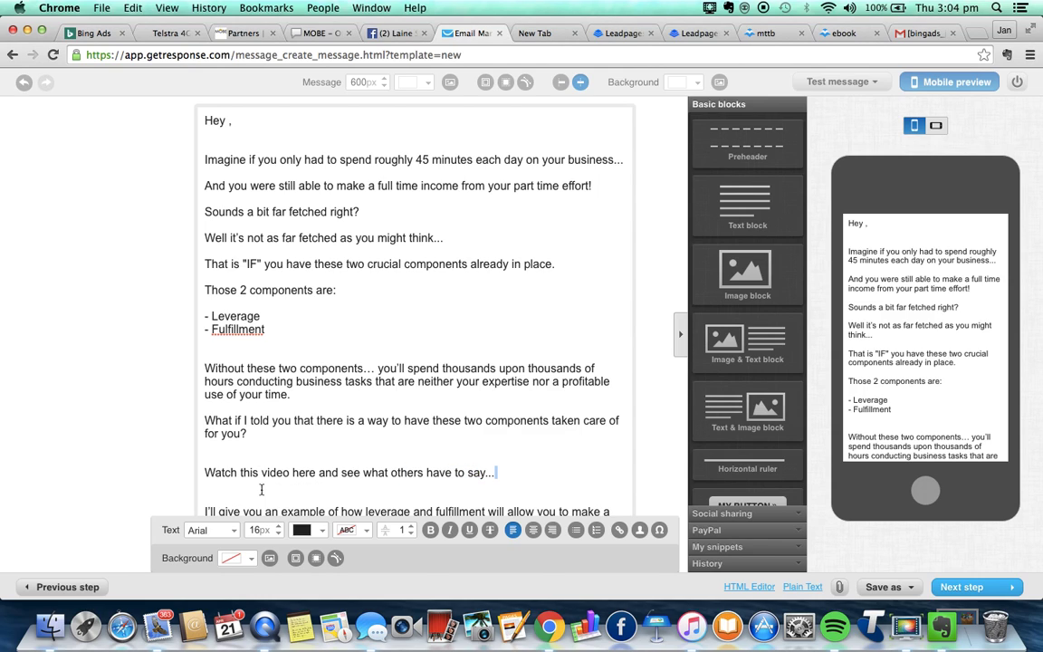
Link the line "Watch this video here and see what others have to say..." to the mobetrack tracking URL copied from the MTTB WRITTEN SALES LETTER note in Notes.
{"action": "triple_click", "coordinate": [217, 473]}
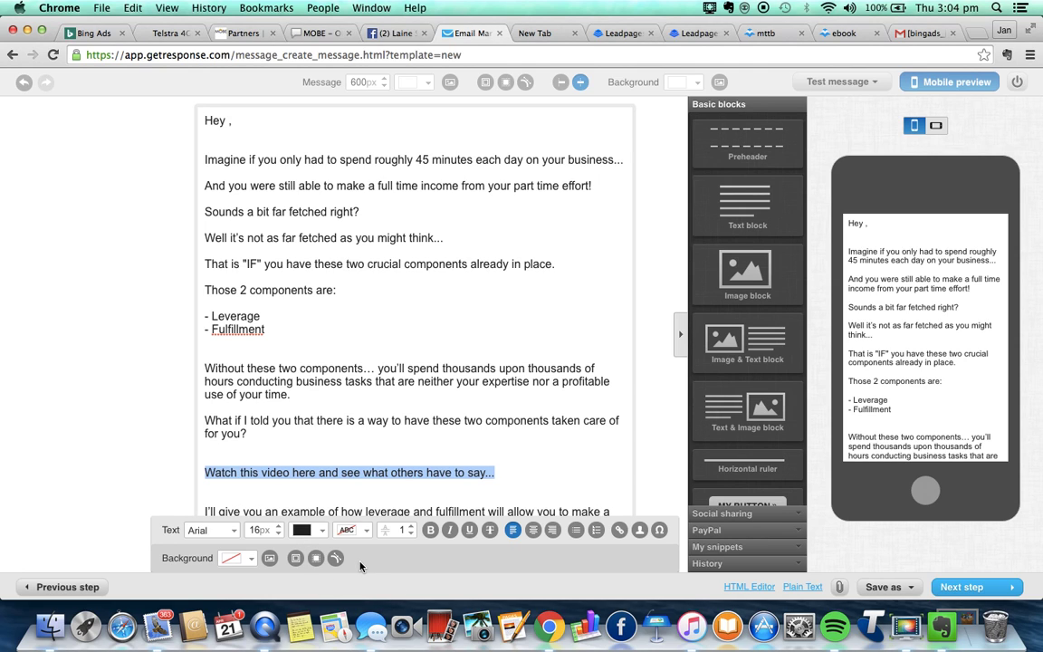
{"action": "left_click", "coordinate": [621, 530]}
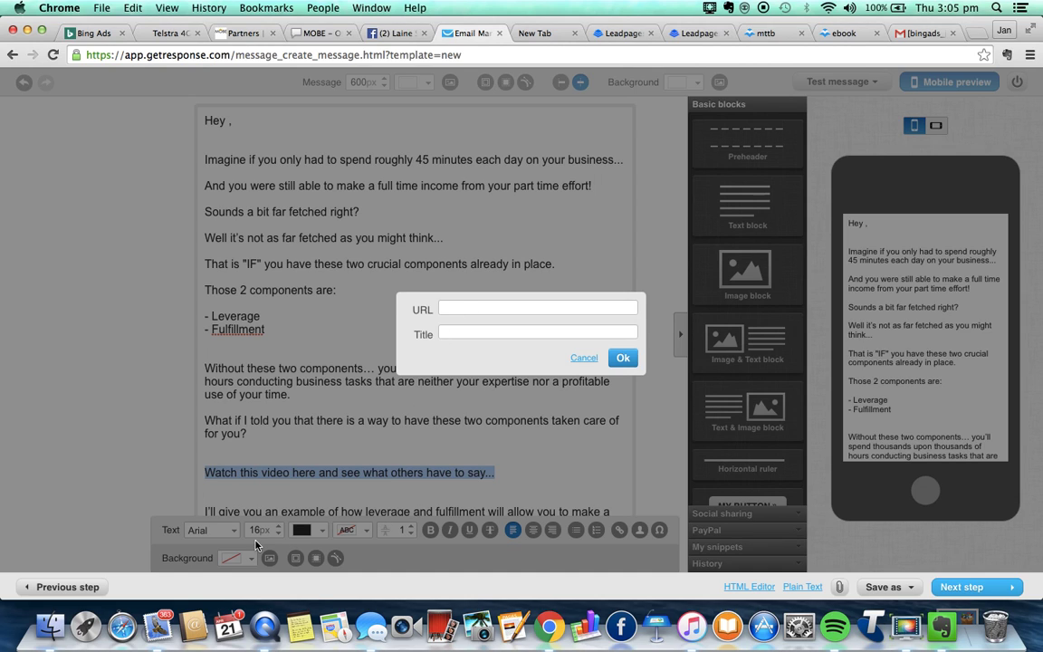
{"action": "left_click", "coordinate": [299, 624]}
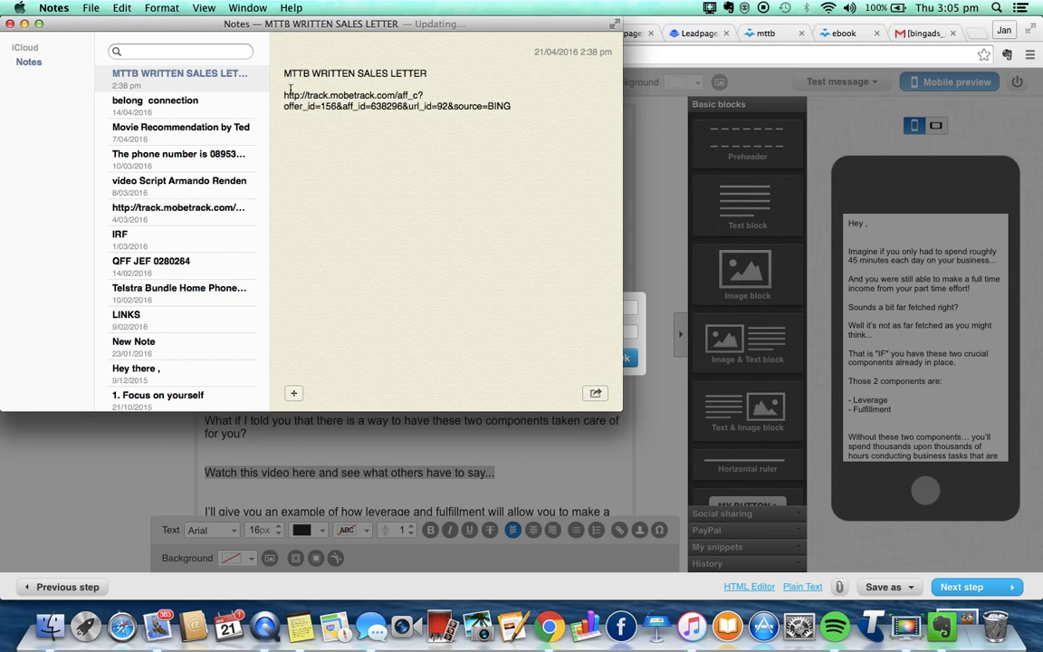
{"action": "left_click_drag", "start_coordinate": [283, 94], "coordinate": [287, 120]}
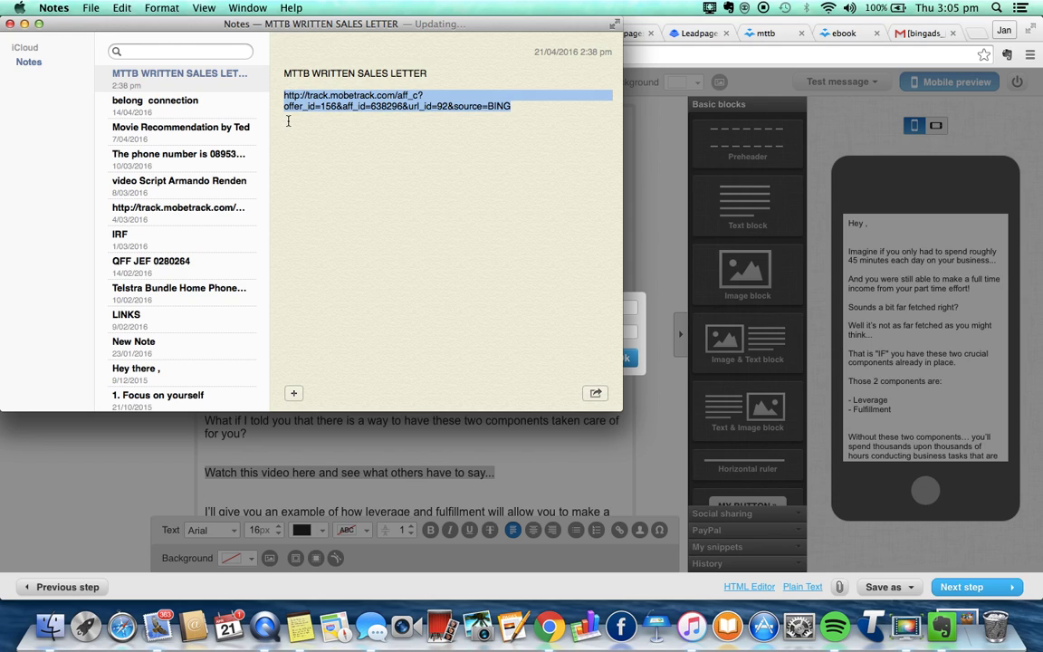
{"action": "key", "text": "super+c"}
{"action": "left_click", "coordinate": [11, 24]}
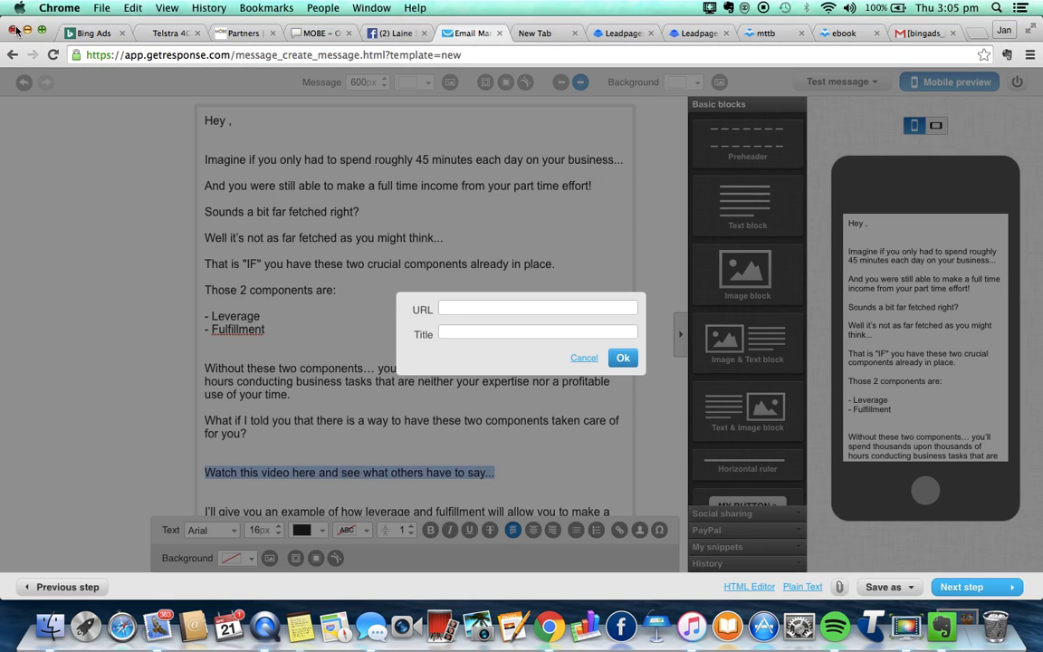
{"action": "left_click", "coordinate": [450, 308]}
{"action": "key", "text": "super+v"}
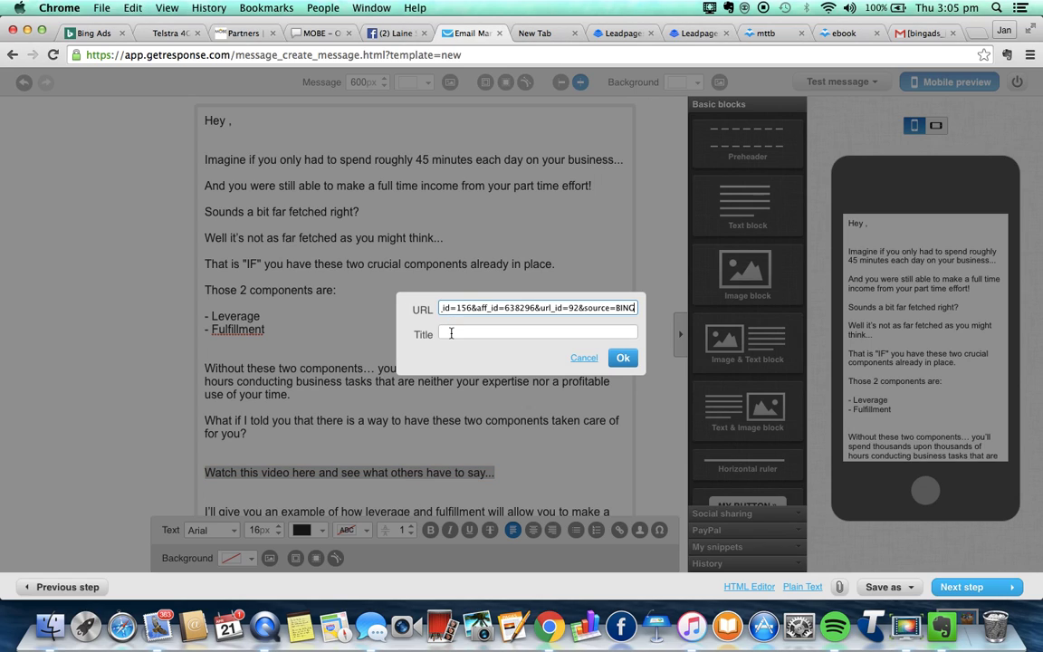
{"action": "left_click", "coordinate": [622, 359]}
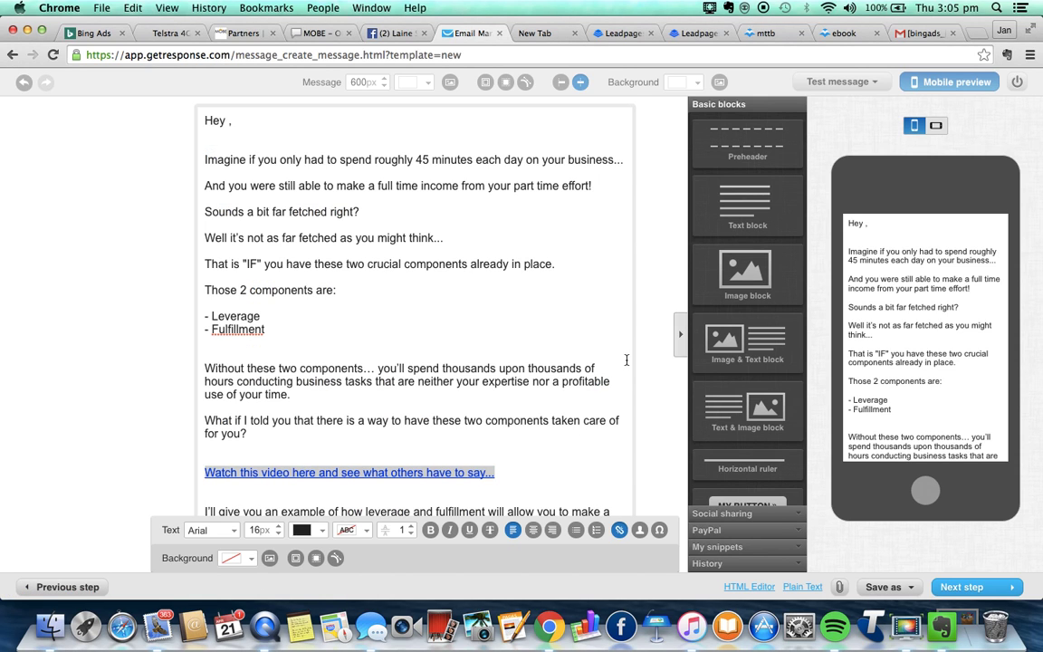
Change "my" to "this" in the line "Watch my video and get all the details of our business model here...".
{"action": "left_click", "coordinate": [559, 465]}
{"action": "key", "text": "Down"}
{"action": "key", "text": "Down"}
{"action": "key", "text": "Down"}
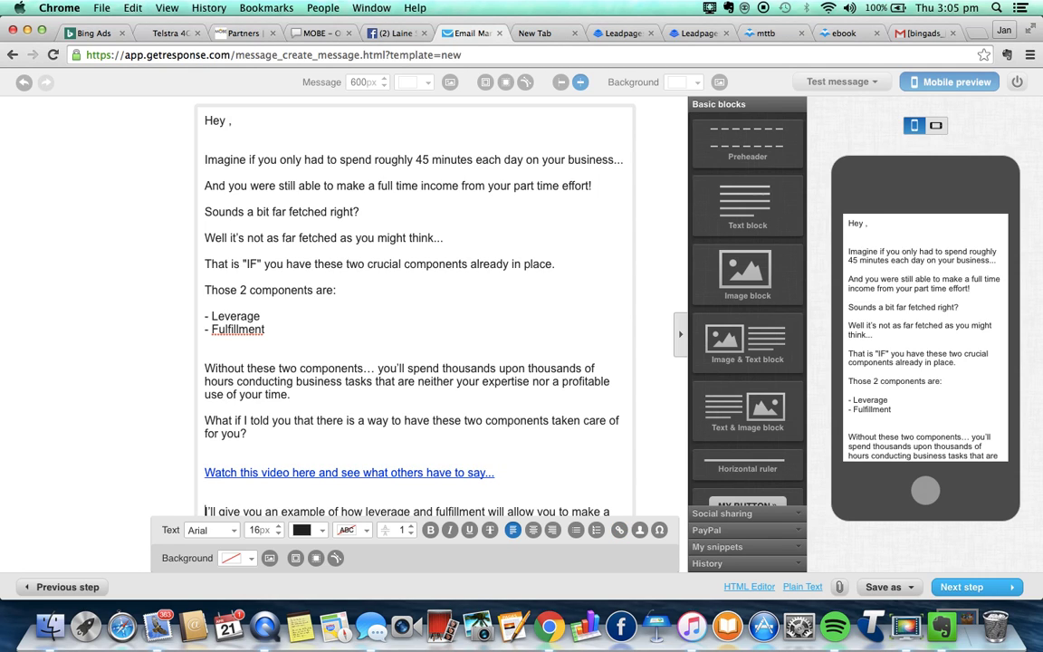
{"action": "key", "text": "Down"}
{"action": "key", "text": "Down"}
{"action": "key", "text": "Down"}
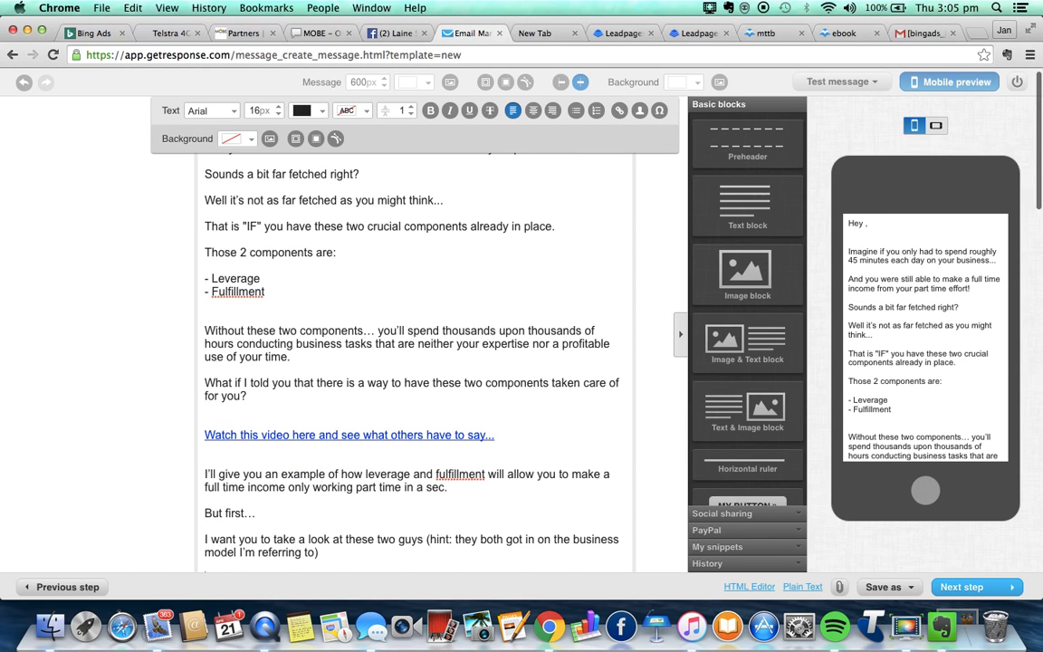
{"action": "key", "text": "Down"}
{"action": "key", "text": "Down"}
{"action": "key", "text": "Down"}
{"action": "key", "text": "Down"}
{"action": "key", "text": "Down"}
{"action": "key", "text": "Down"}
{"action": "key", "text": "Down"}
{"action": "key", "text": "Down"}
{"action": "key", "text": "Down"}
{"action": "key", "text": "Down"}
{"action": "key", "text": "Down"}
{"action": "key", "text": "Down"}
{"action": "key", "text": "Down"}
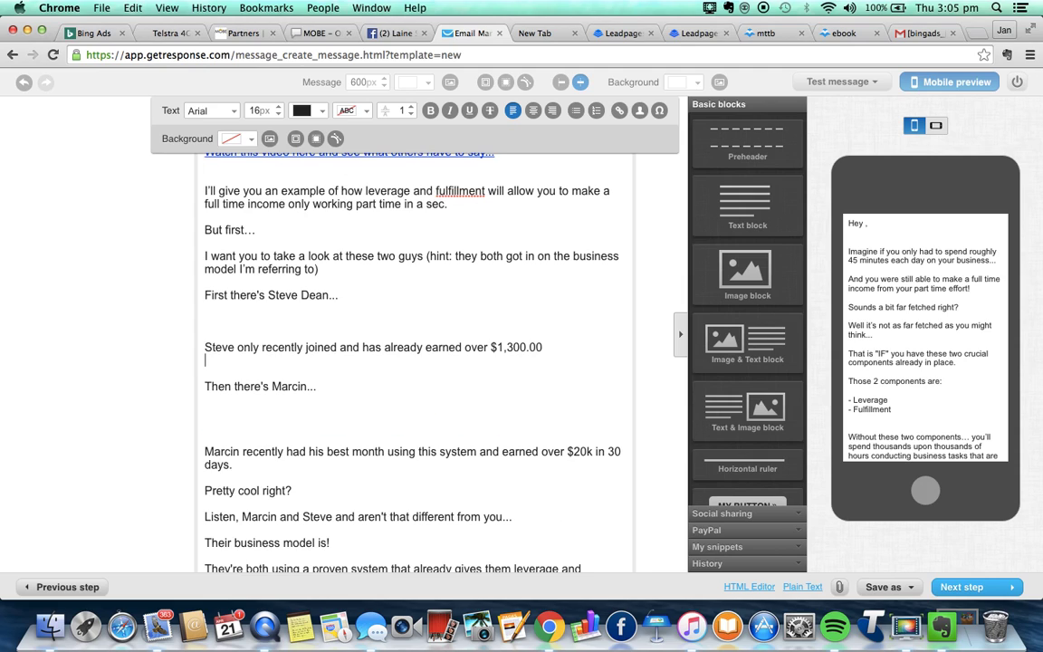
{"action": "key", "text": "Down"}
{"action": "key", "text": "Down"}
{"action": "key", "text": "Down"}
{"action": "key", "text": "Down"}
{"action": "key", "text": "Down"}
{"action": "key", "text": "Down"}
{"action": "key", "text": "Down"}
{"action": "key", "text": "Down"}
{"action": "key", "text": "Down"}
{"action": "key", "text": "Down"}
{"action": "key", "text": "Down"}
{"action": "key", "text": "Down"}
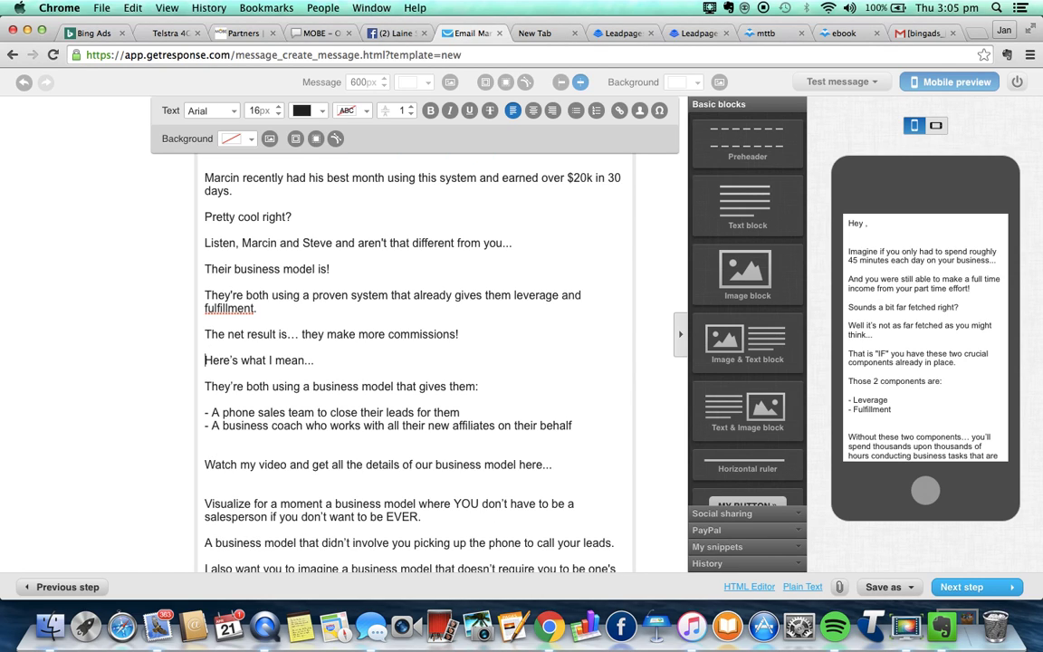
{"action": "left_click", "coordinate": [258, 466]}
{"action": "key", "text": "BackSpace"}
{"action": "key", "text": "BackSpace"}
{"action": "key", "text": "BackSpace"}
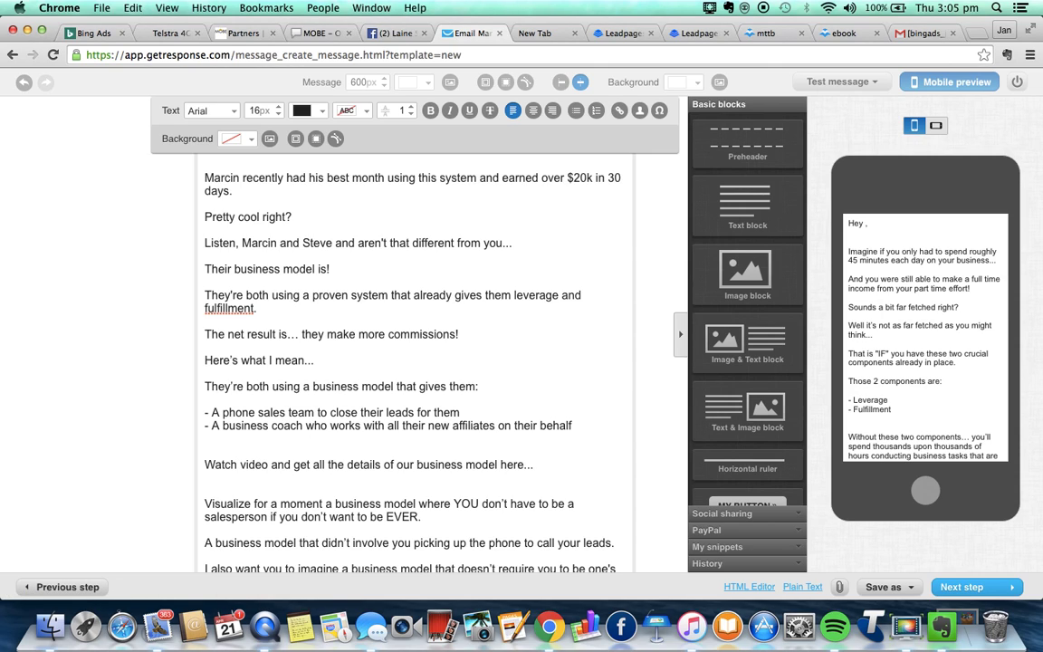
{"action": "type", "text": "this"}
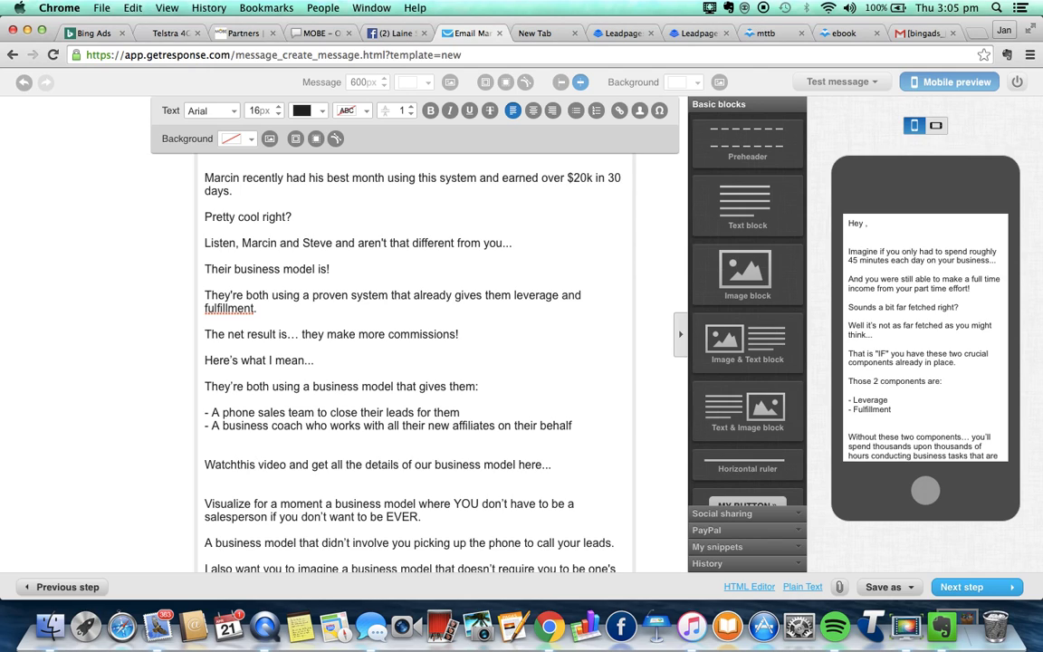
{"action": "key", "text": "BackSpace"}
{"action": "key", "text": "BackSpace"}
{"action": "key", "text": "BackSpace"}
{"action": "key", "text": "BackSpace"}
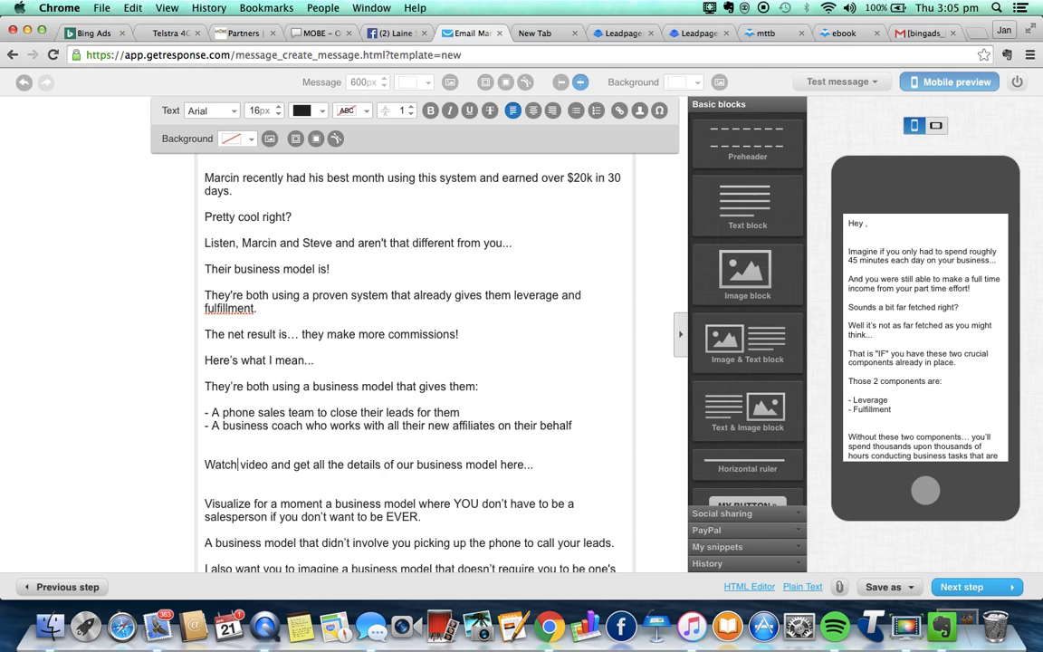
{"action": "type", "text": "this"}
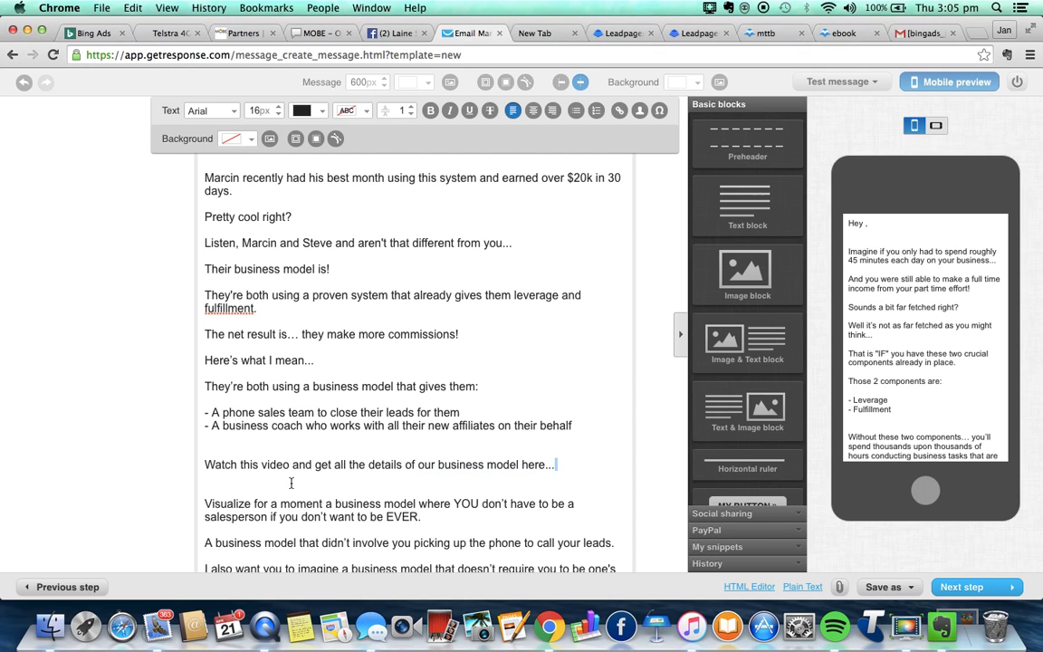
{"action": "triple_click", "coordinate": [188, 461]}
{"action": "left_click_drag", "start_coordinate": [187, 461], "coordinate": [186, 462]}
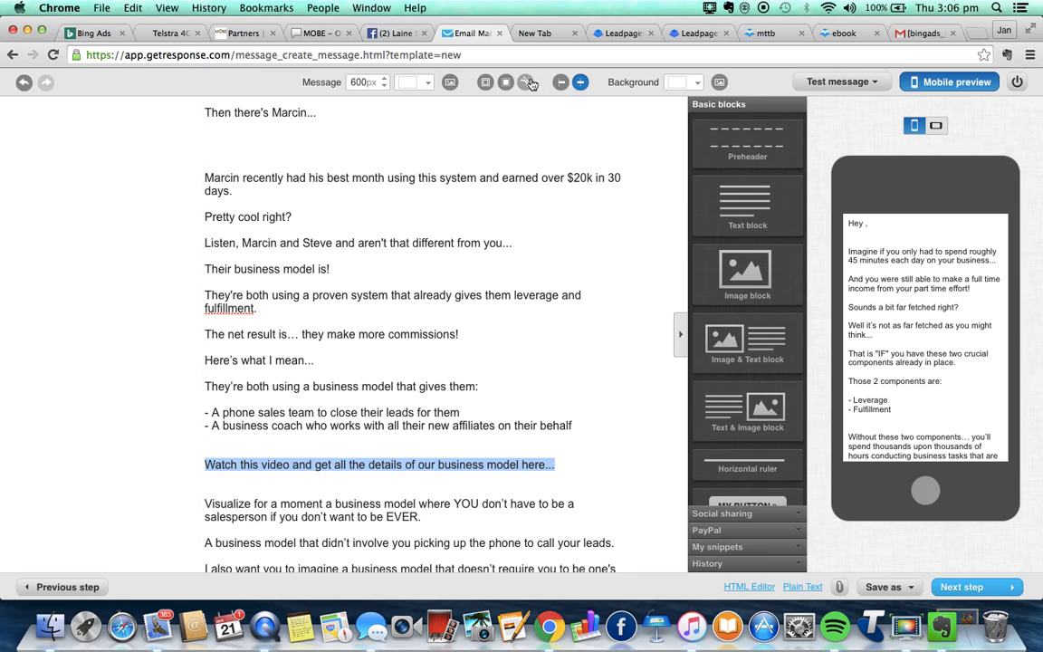
{"action": "left_click", "coordinate": [559, 465]}
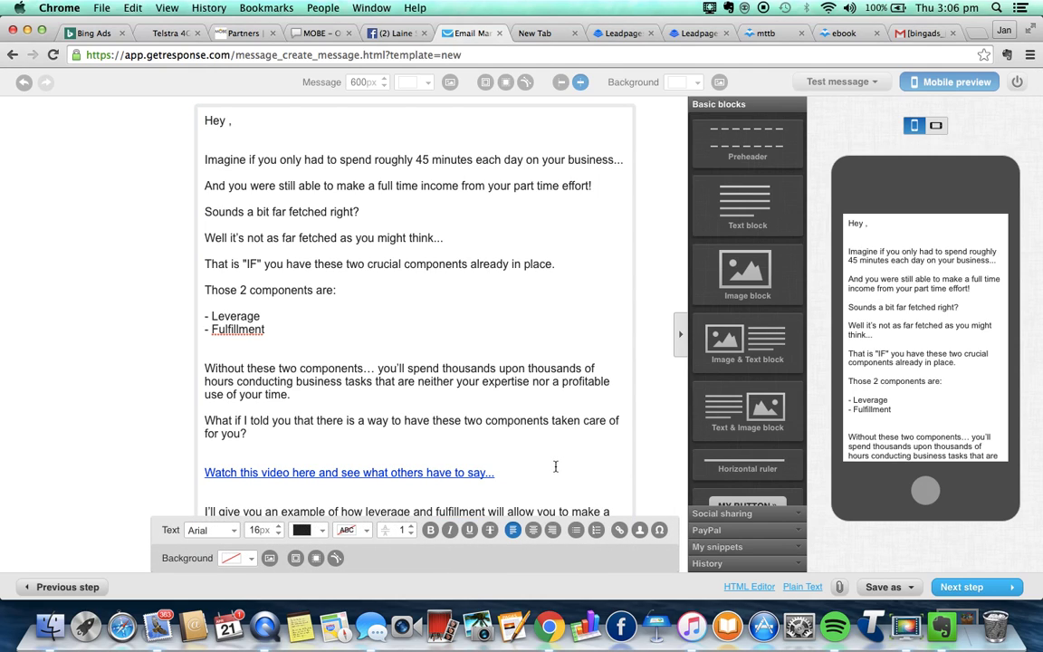
Link the whole line "Watch this video and get all the details of our business model here..." to the same mobetrack tracking URL with source=BING.
{"action": "key", "text": "Down"}
{"action": "key", "text": "Down"}
{"action": "key", "text": "Down"}
{"action": "left_click", "coordinate": [550, 460]}
{"action": "key", "text": "Down"}
{"action": "key", "text": "Down"}
{"action": "key", "text": "Down"}
{"action": "key", "text": "Down"}
{"action": "key", "text": "Down"}
{"action": "key", "text": "Down"}
{"action": "key", "text": "Down"}
{"action": "key", "text": "Down"}
{"action": "key", "text": "Down"}
{"action": "key", "text": "Down"}
{"action": "key", "text": "Down"}
{"action": "key", "text": "Down"}
{"action": "key", "text": "Down"}
{"action": "key", "text": "Down"}
{"action": "key", "text": "Down"}
{"action": "key", "text": "Down"}
{"action": "key", "text": "Down"}
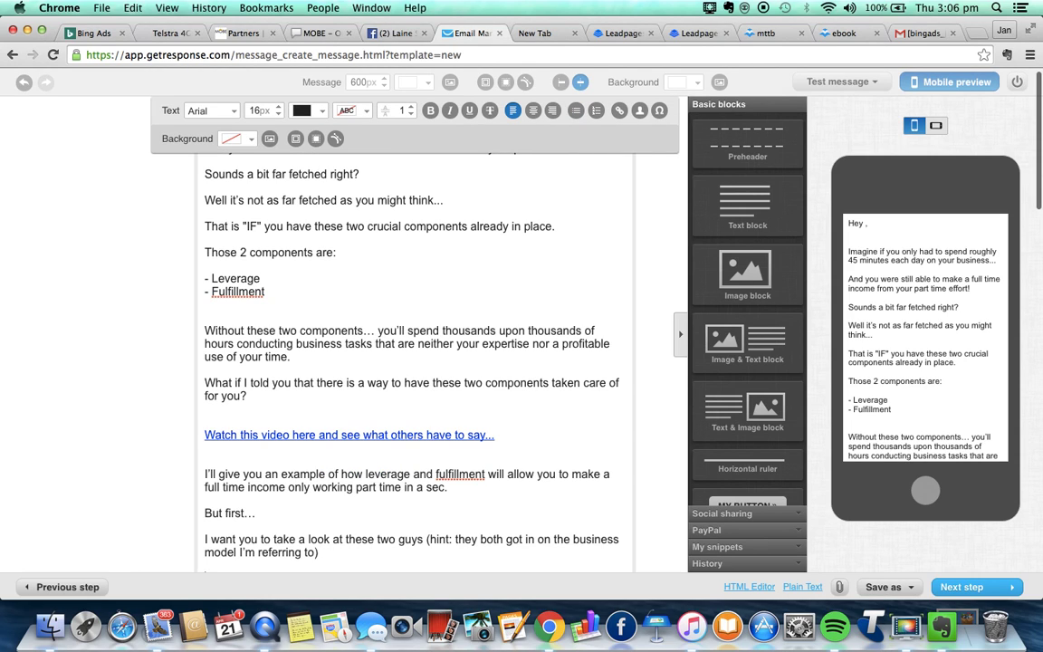
{"action": "key", "text": "Down"}
{"action": "key", "text": "Down"}
{"action": "key", "text": "Down"}
{"action": "key", "text": "Down"}
{"action": "key", "text": "Down"}
{"action": "key", "text": "Down"}
{"action": "key", "text": "Down"}
{"action": "key", "text": "Down"}
{"action": "key", "text": "Down"}
{"action": "key", "text": "Down"}
{"action": "key", "text": "Down"}
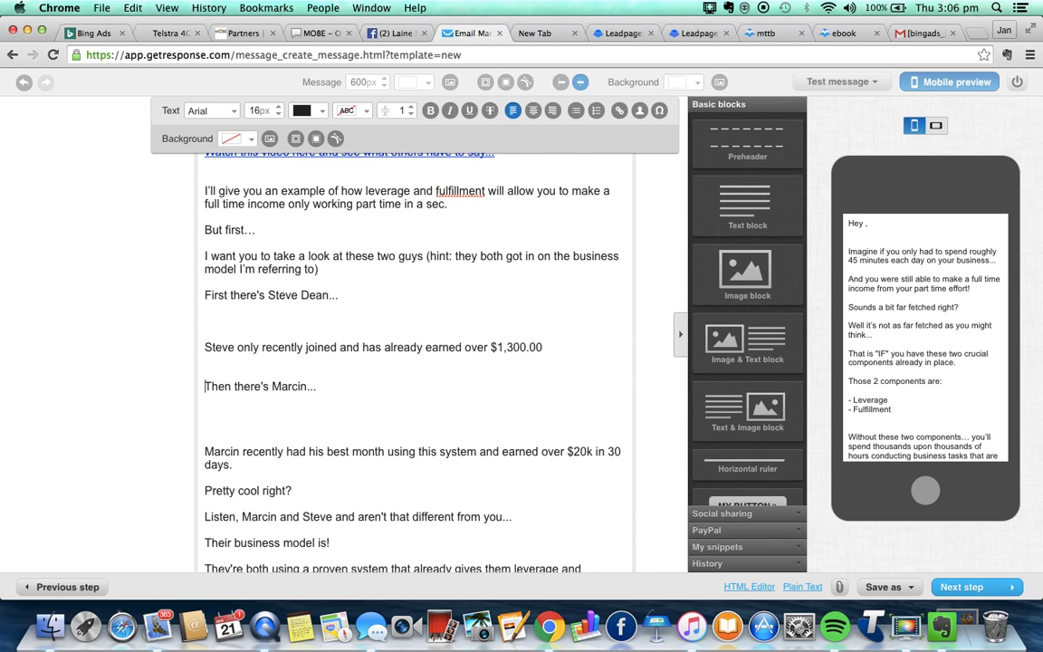
{"action": "key", "text": "Down"}
{"action": "key", "text": "Down"}
{"action": "key", "text": "Down"}
{"action": "key", "text": "Down"}
{"action": "key", "text": "Down"}
{"action": "key", "text": "Down"}
{"action": "key", "text": "Down"}
{"action": "key", "text": "Down"}
{"action": "key", "text": "Down"}
{"action": "key", "text": "Down"}
{"action": "key", "text": "Down"}
{"action": "key", "text": "Down"}
{"action": "key", "text": "Down"}
{"action": "key", "text": "Down"}
{"action": "key", "text": "Down"}
{"action": "key", "text": "Down"}
{"action": "key", "text": "Down"}
{"action": "key", "text": "Down"}
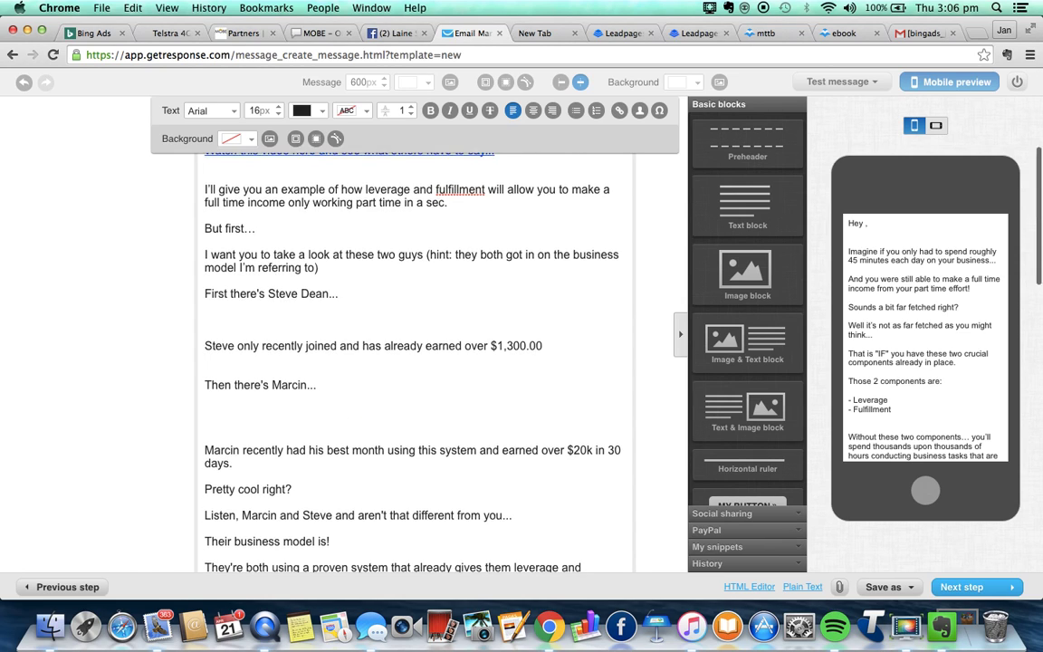
{"action": "key", "text": "Down"}
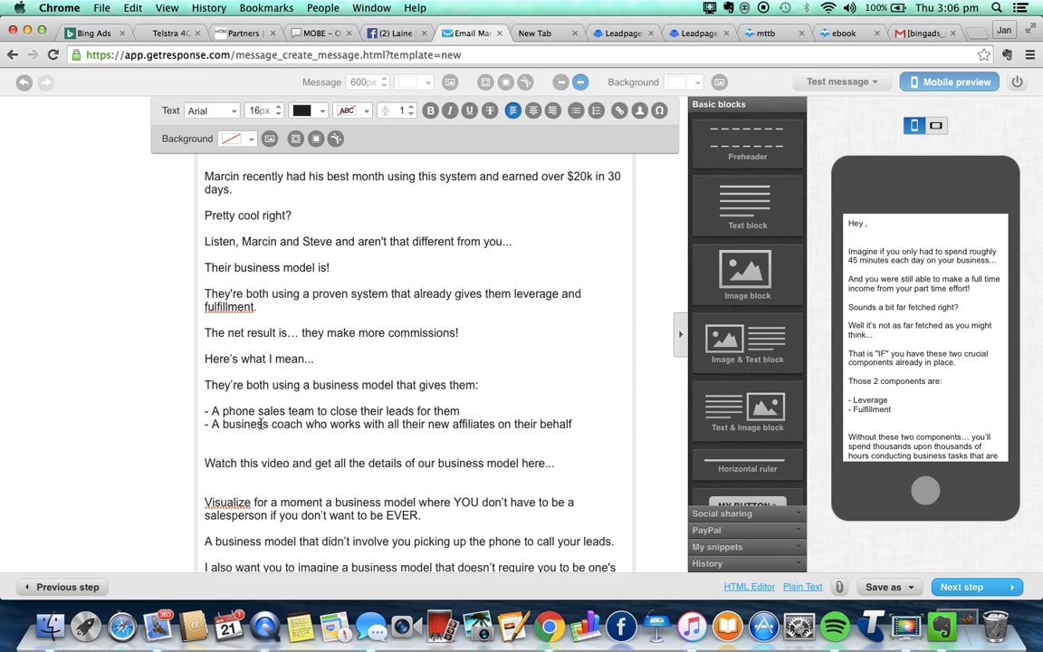
{"action": "left_click_drag", "start_coordinate": [558, 464], "coordinate": [205, 463]}
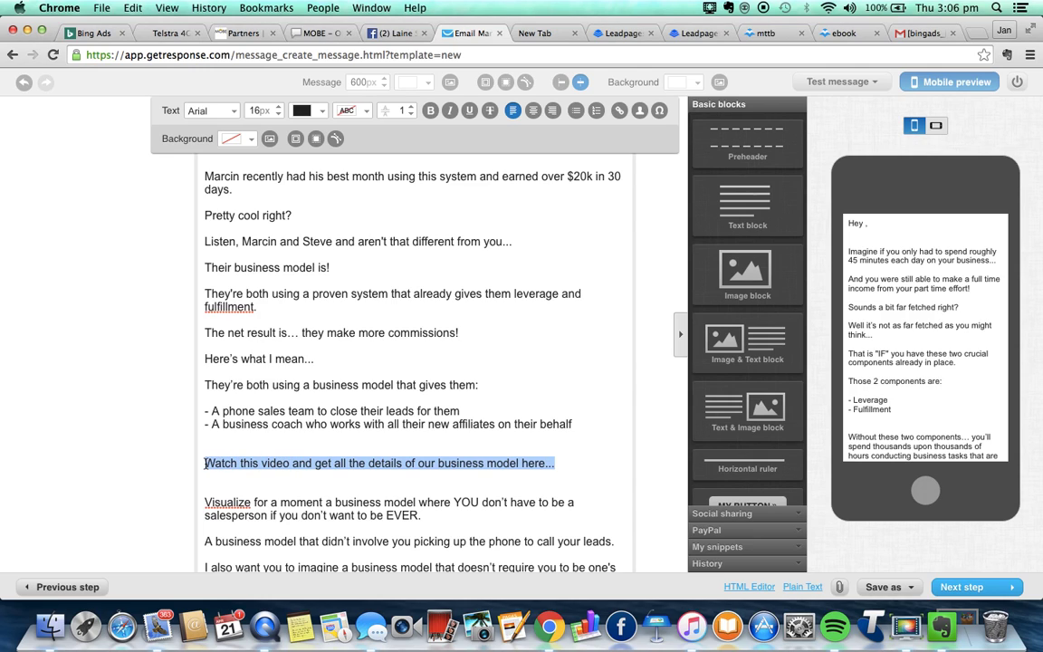
{"action": "left_click", "coordinate": [619, 112]}
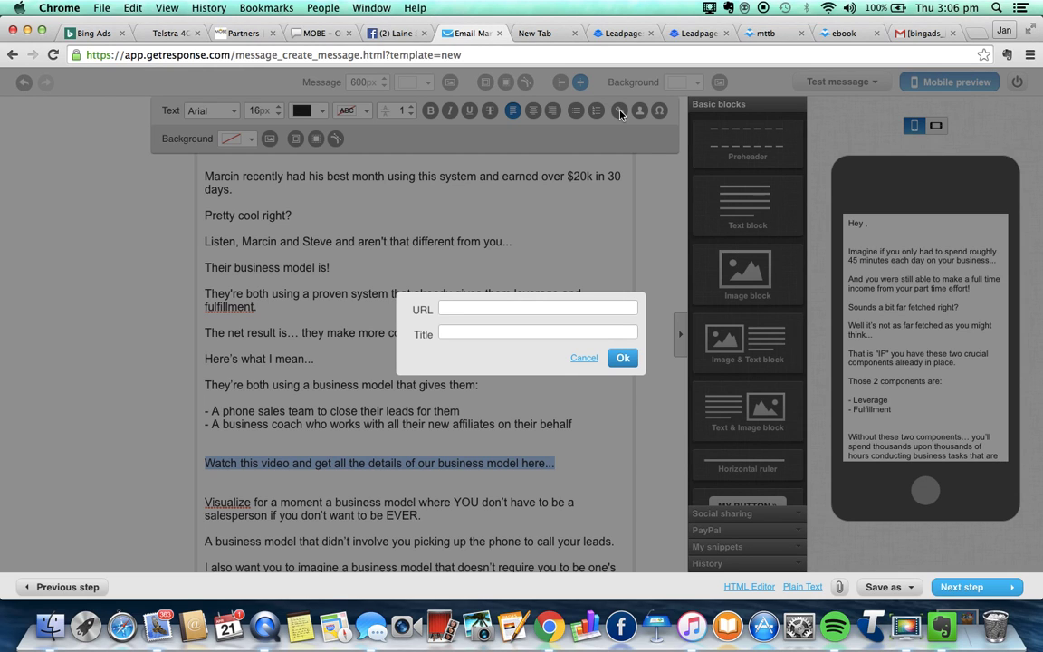
{"action": "left_click", "coordinate": [455, 309]}
{"action": "type", "text": "http://track.mobetrack.com/aff_c?offer_id=156&aff_id=638296&url_id=92&source=BING"}
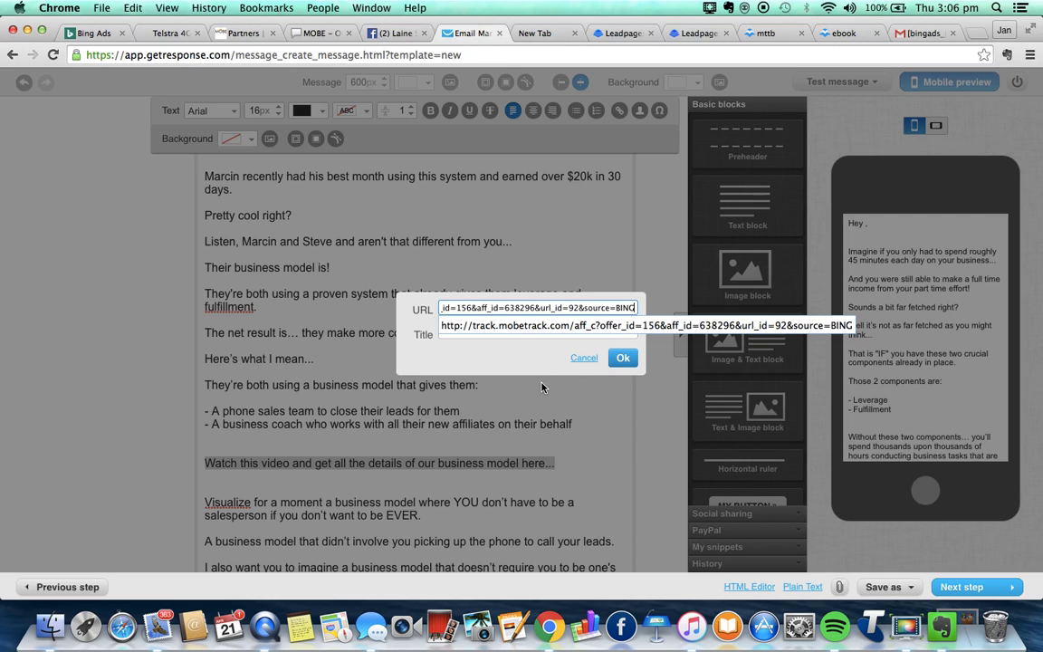
{"action": "left_click", "coordinate": [624, 361]}
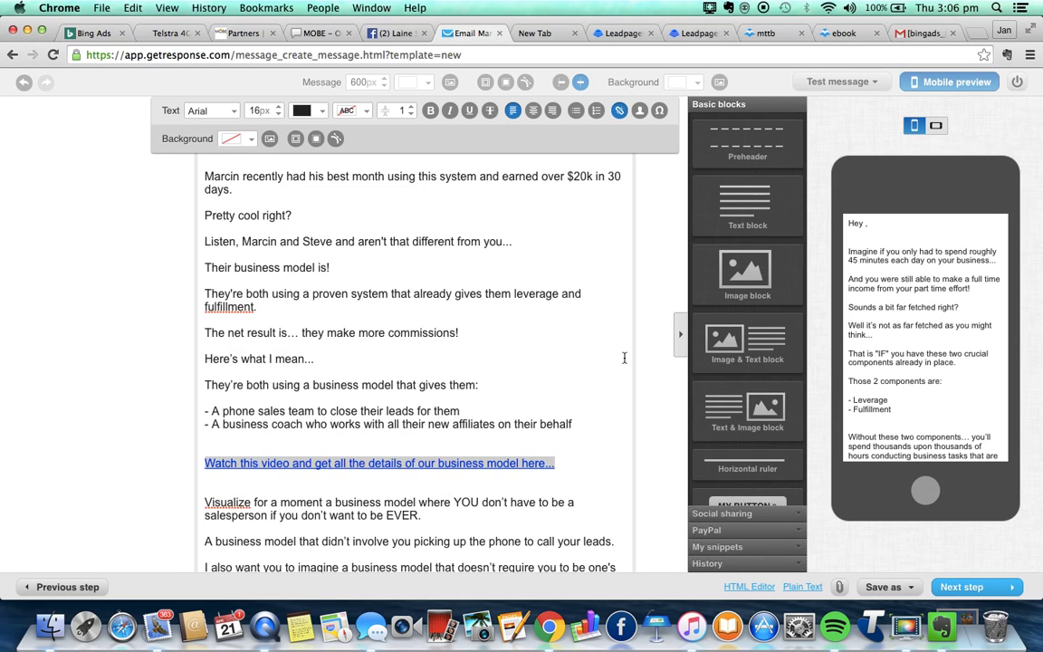
Change "my" to "this" in the line "Get the full details after watching my video here..." above the sign-off.
{"action": "left_click", "coordinate": [594, 494]}
{"action": "key", "text": "Down"}
{"action": "key", "text": "Down"}
{"action": "key", "text": "Down"}
{"action": "key", "text": "Down"}
{"action": "key", "text": "Down"}
{"action": "key", "text": "Down"}
{"action": "key", "text": "Down"}
{"action": "key", "text": "Down"}
{"action": "key", "text": "Down"}
{"action": "key", "text": "Down"}
{"action": "key", "text": "Down"}
{"action": "key", "text": "Down"}
{"action": "key", "text": "Down"}
{"action": "key", "text": "Down"}
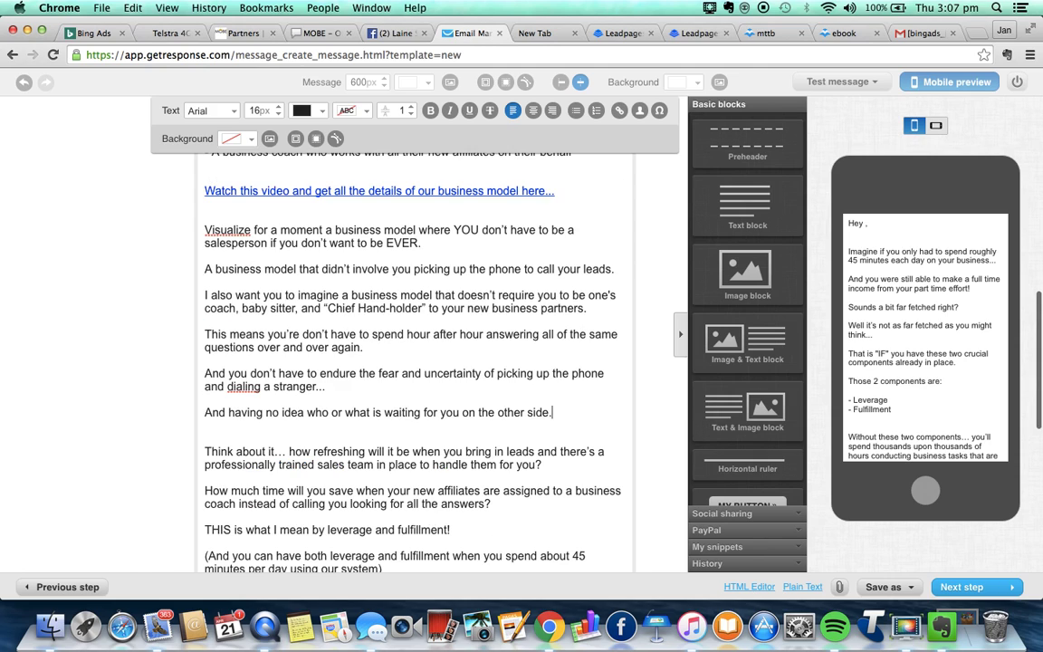
{"action": "key", "text": "Down"}
{"action": "key", "text": "Down"}
{"action": "key", "text": "Down"}
{"action": "key", "text": "Down"}
{"action": "key", "text": "Down"}
{"action": "key", "text": "Down"}
{"action": "key", "text": "Down"}
{"action": "key", "text": "Down"}
{"action": "key", "text": "Down"}
{"action": "key", "text": "Down"}
{"action": "key", "text": "Down"}
{"action": "key", "text": "Down"}
{"action": "key", "text": "Down"}
{"action": "key", "text": "Down"}
{"action": "key", "text": "Down"}
{"action": "key", "text": "Down"}
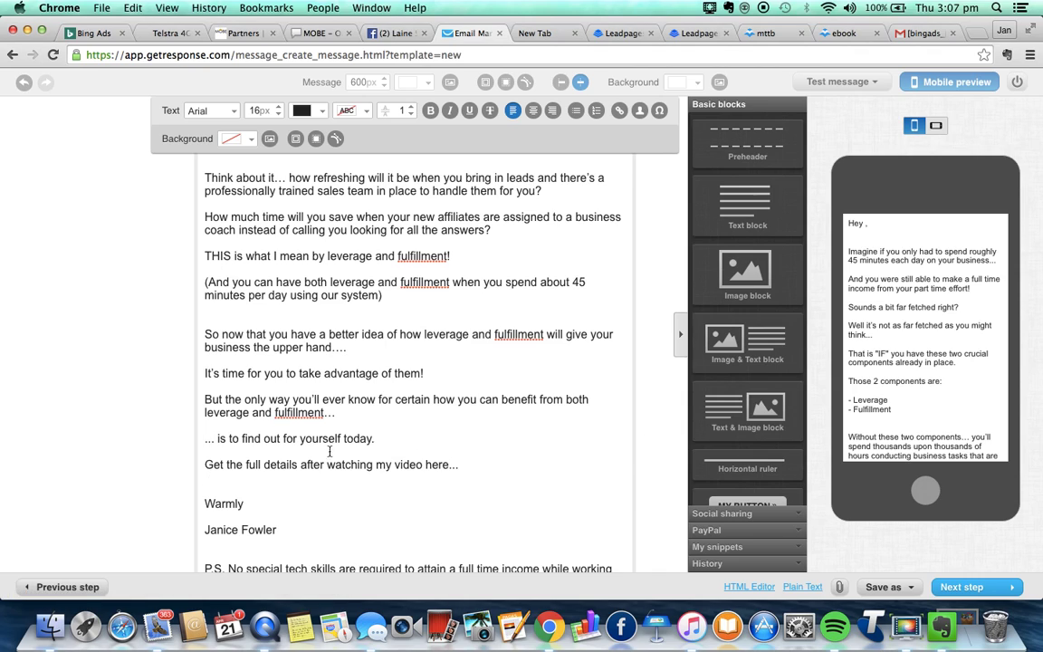
{"action": "left_click", "coordinate": [390, 466]}
{"action": "key", "text": "BackSpace"}
{"action": "key", "text": "BackSpace"}
{"action": "type", "text": "this"}
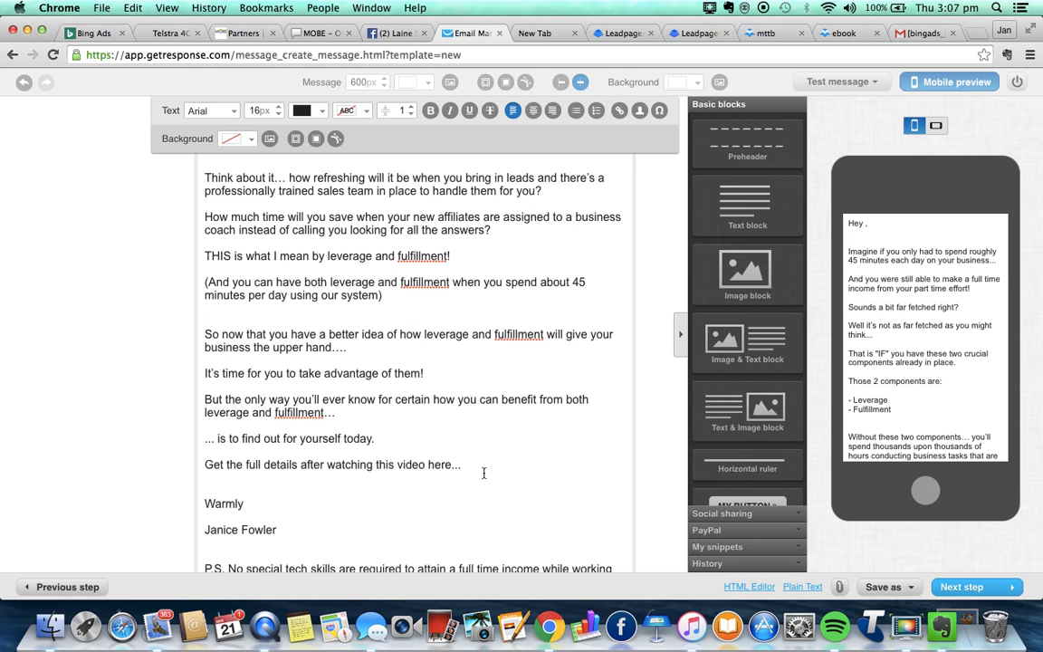
Link the whole line "Get the full details after watching this video here..." to the same mobetrack tracking URL with source=BING.
{"action": "left_click_drag", "start_coordinate": [465, 465], "coordinate": [204, 466]}
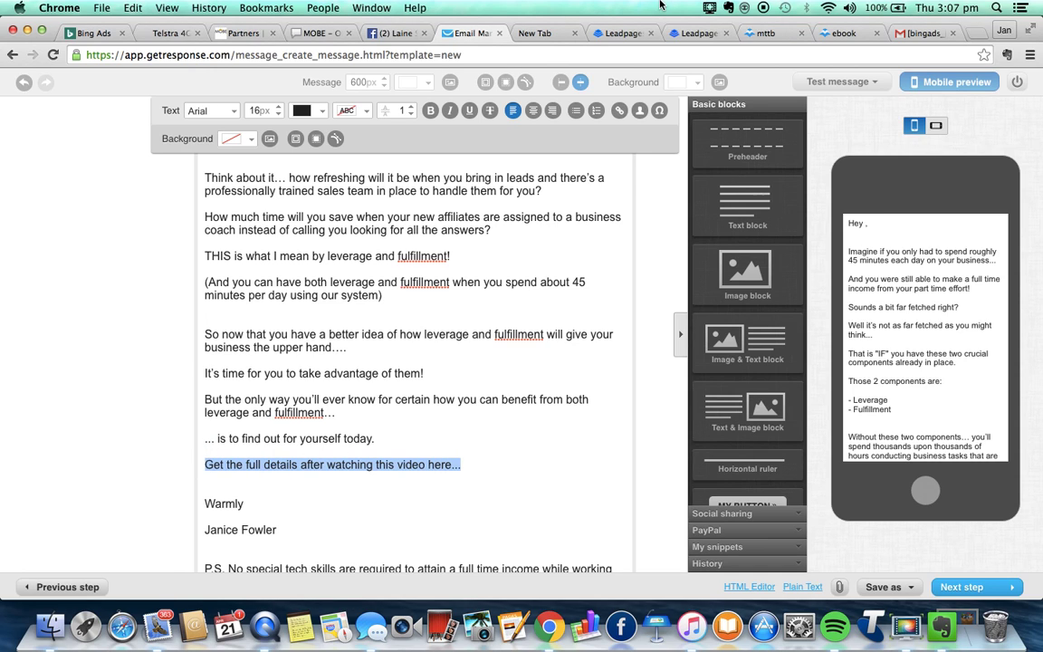
{"action": "left_click", "coordinate": [619, 111]}
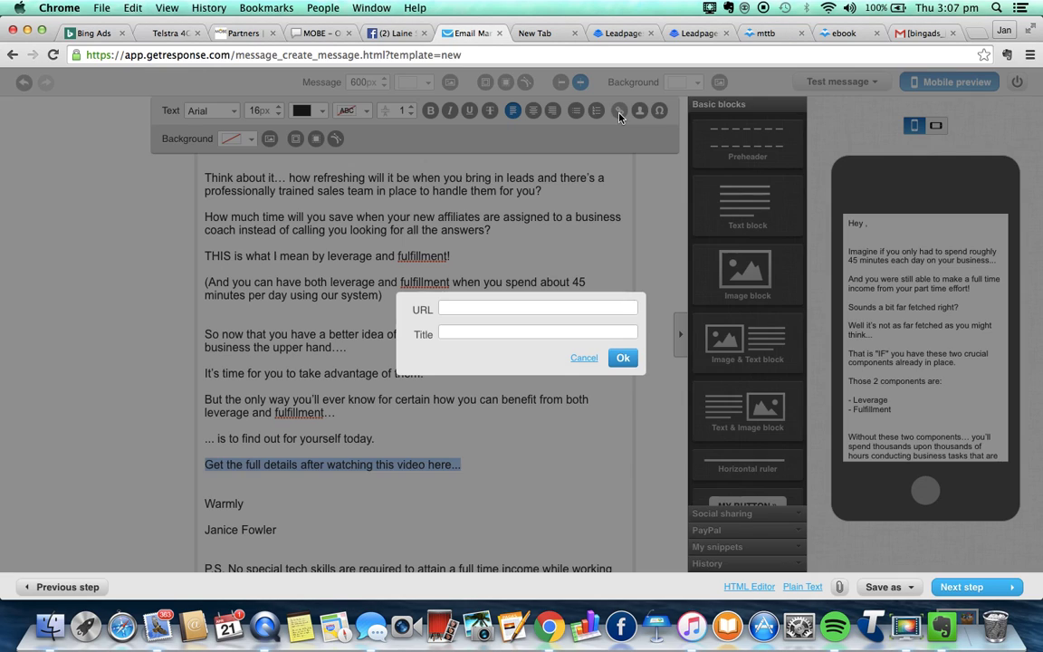
{"action": "left_click", "coordinate": [460, 305]}
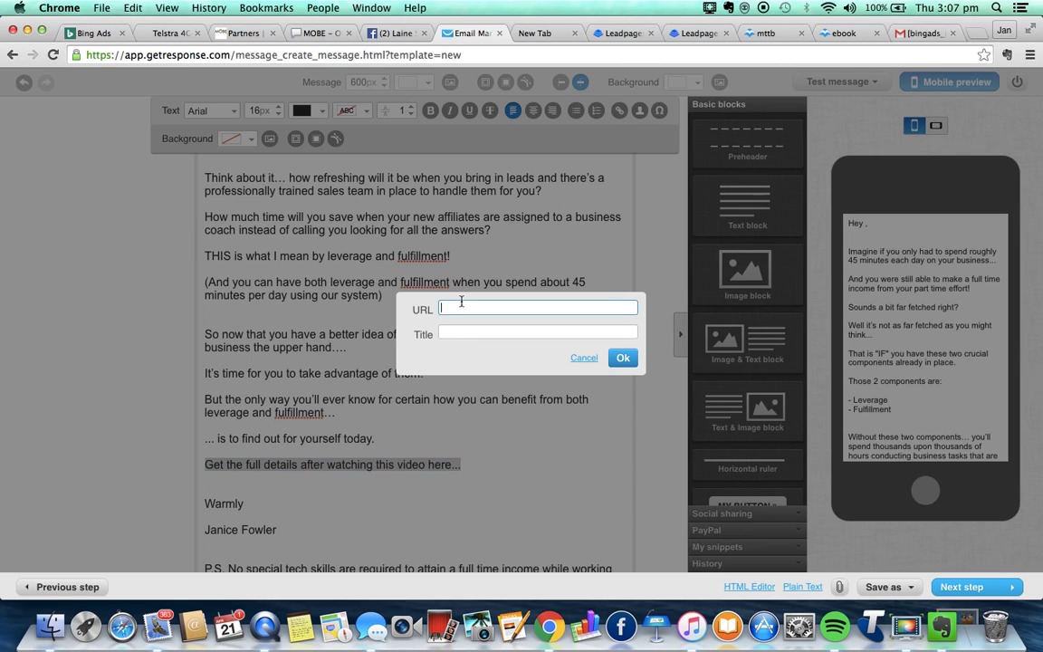
{"action": "type", "text": "http://track.mobetrack.com/aff_c?offer_id=156&aff_id=638296&url_id=92&source=BING"}
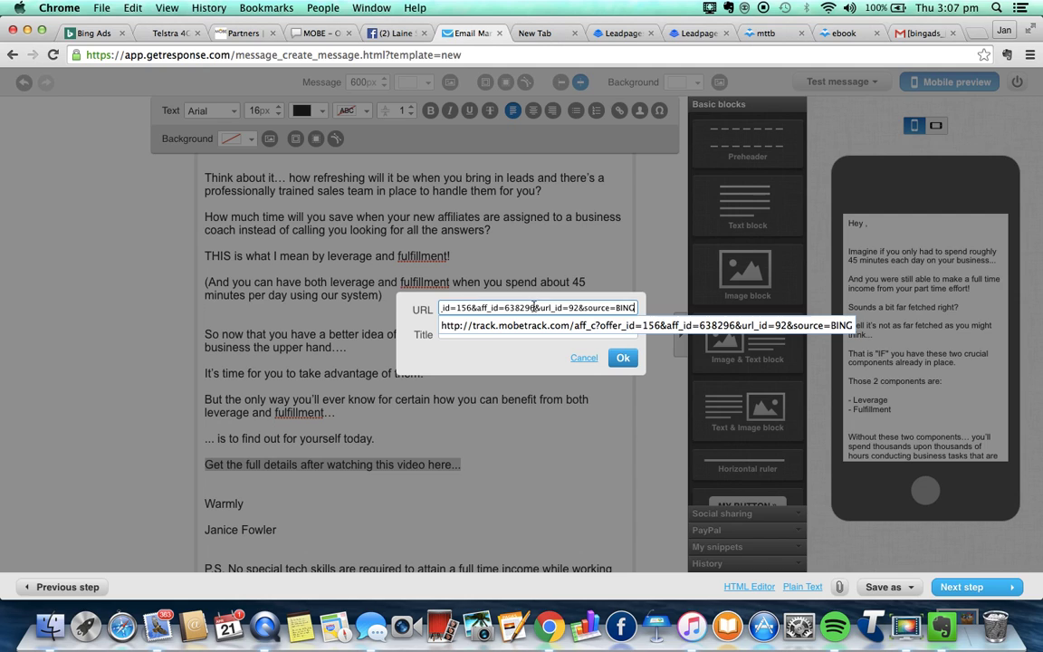
{"action": "left_click", "coordinate": [624, 358]}
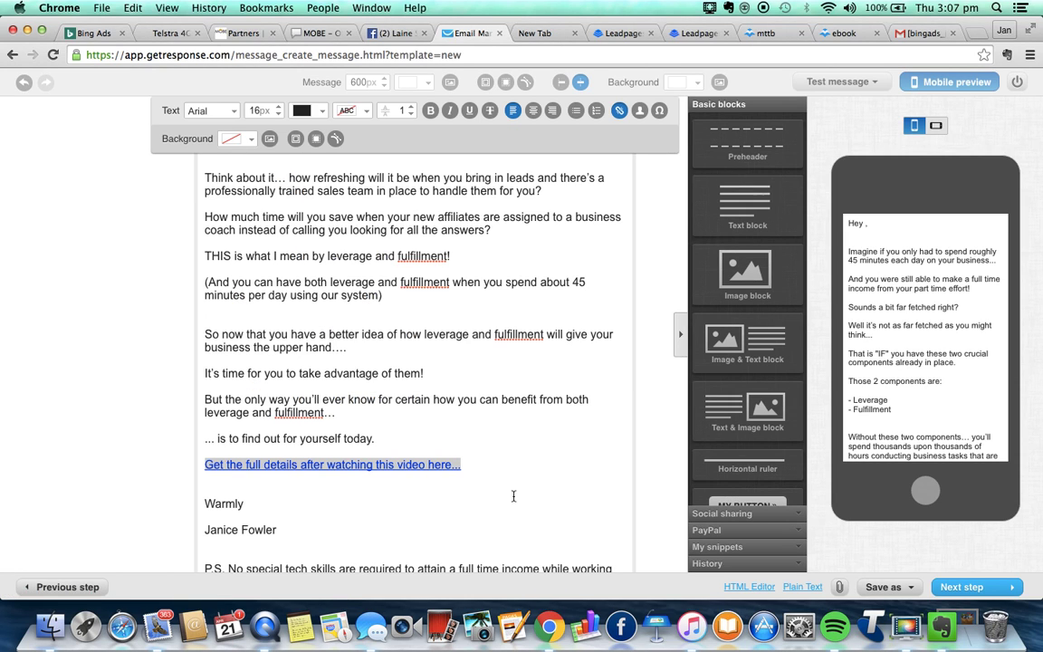
{"action": "scroll", "coordinate": [513, 496], "scroll_direction": "down", "scroll_amount": 5}
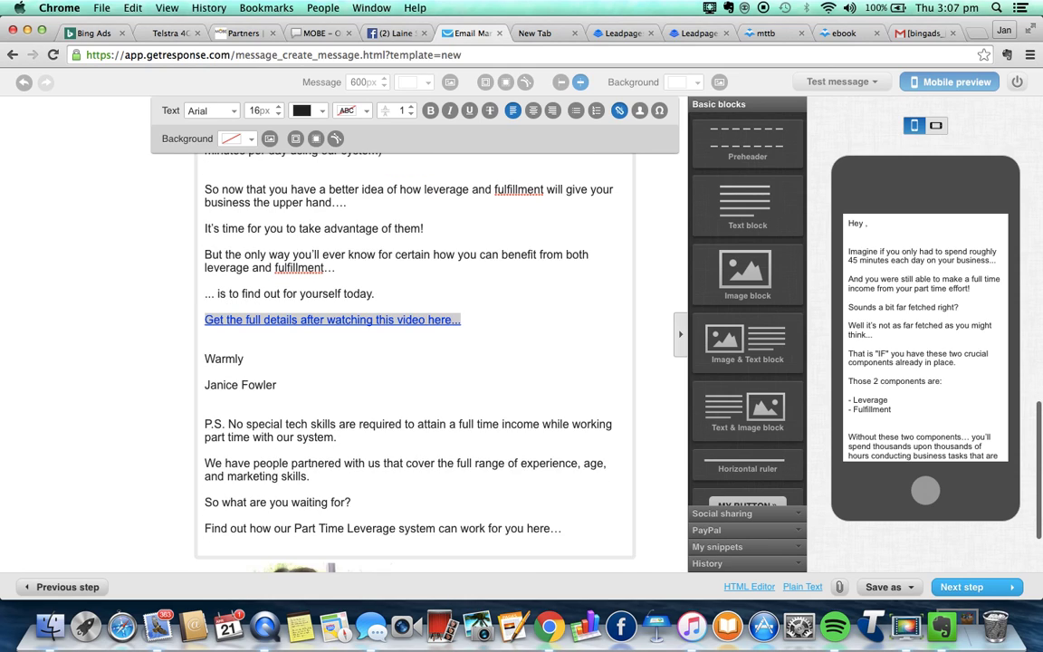
{"action": "scroll", "coordinate": [487, 477], "scroll_direction": "down", "scroll_amount": 1}
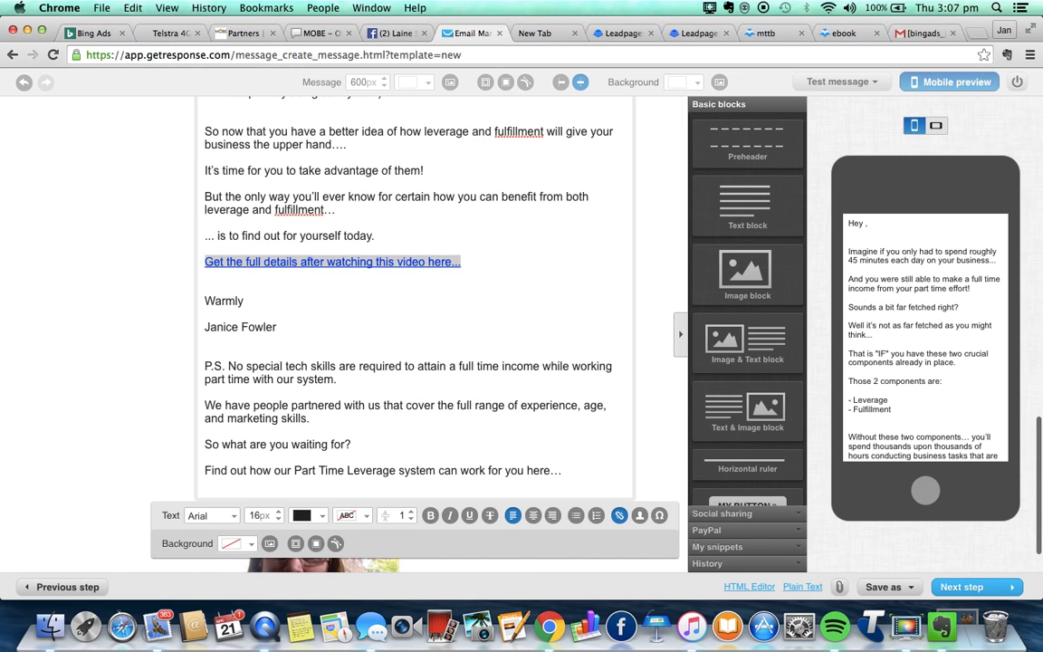
Link the whole closing line "Find out how our Part Time Leverage system can work for you here…" to the same mobetrack tracking URL with source=BING.
{"action": "left_click", "coordinate": [561, 470]}
{"action": "left_click_drag", "start_coordinate": [561, 471], "coordinate": [201, 471]}
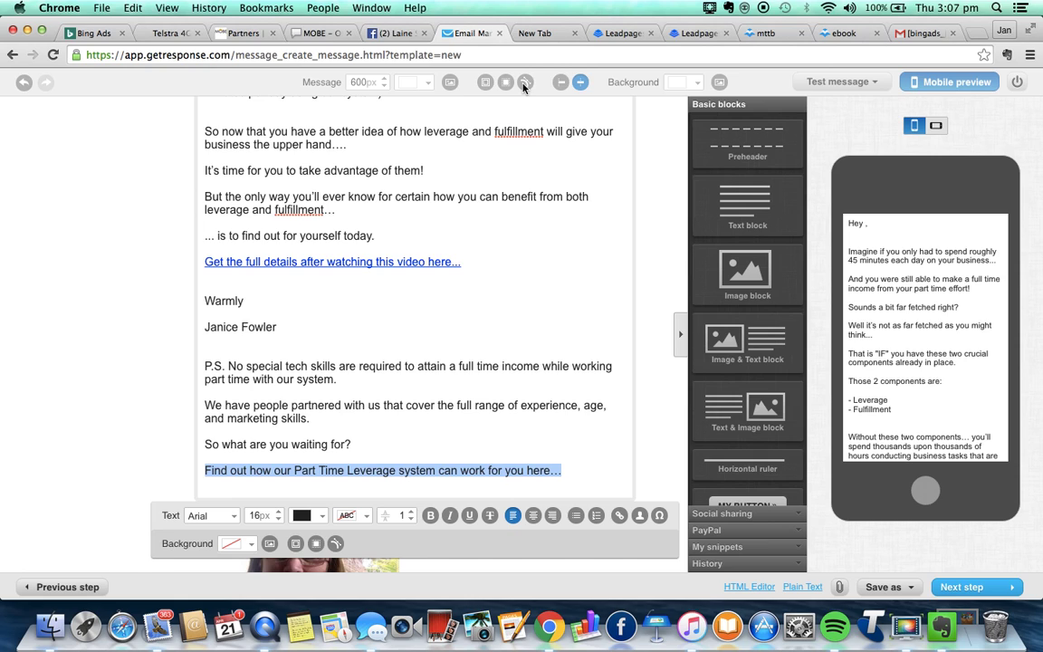
{"action": "left_click", "coordinate": [620, 516]}
{"action": "left_click", "coordinate": [460, 309]}
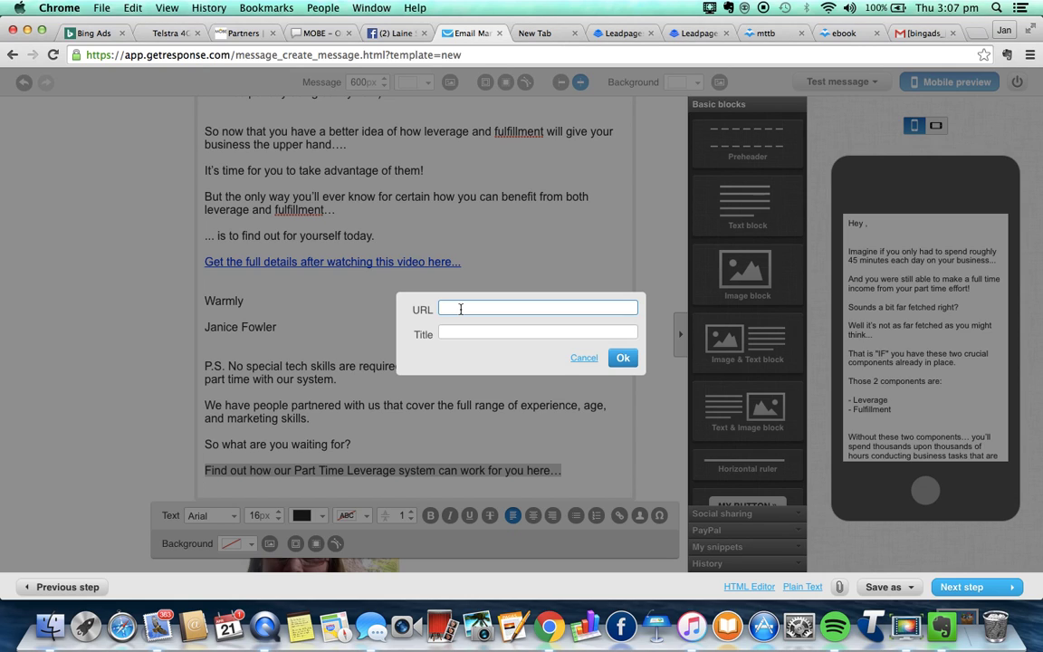
{"action": "type", "text": "http://track.mobetrack.com/aff_c?offer_id=156&aff_id=638296&url_id=92&source=BING"}
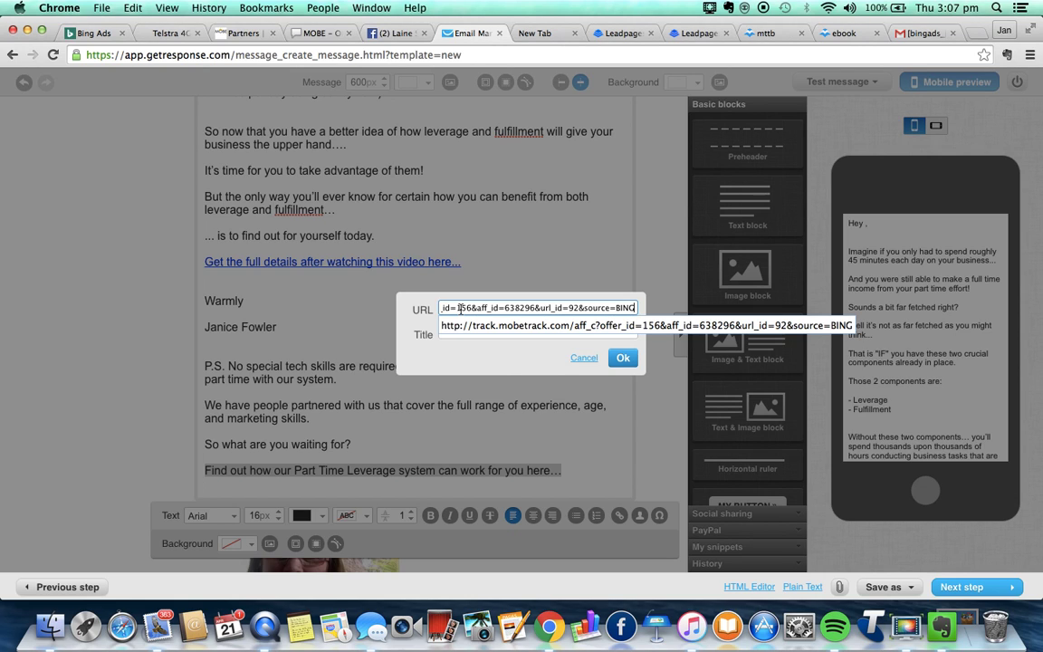
{"action": "left_click", "coordinate": [623, 358]}
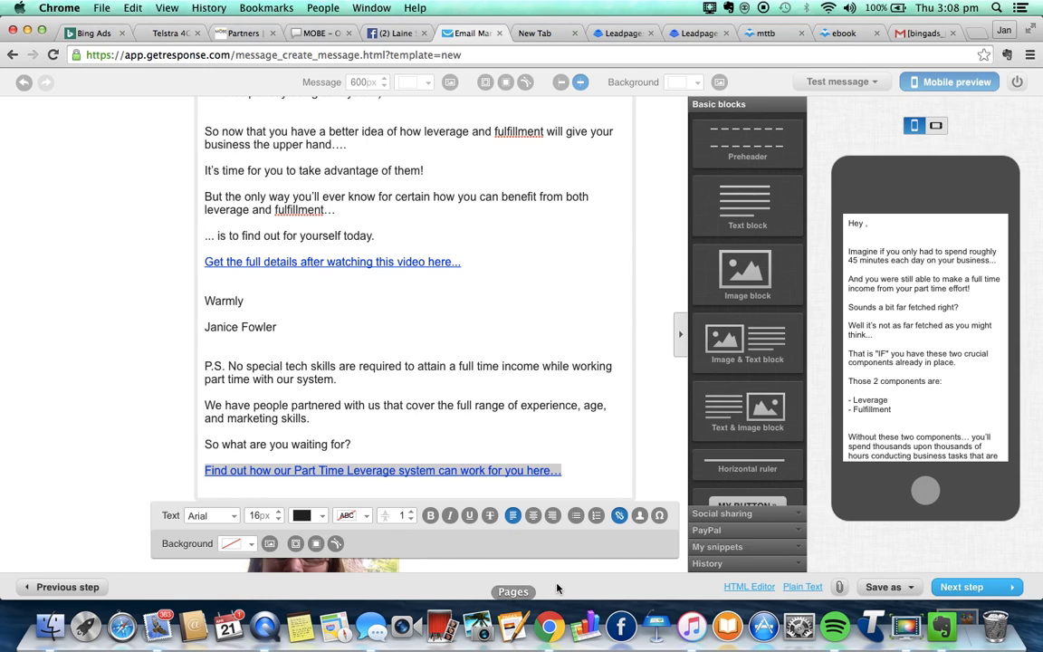
Proceed to the recipients, include the bingads campaign's subscribers, and continue to the message summary.
{"action": "left_click", "coordinate": [978, 587]}
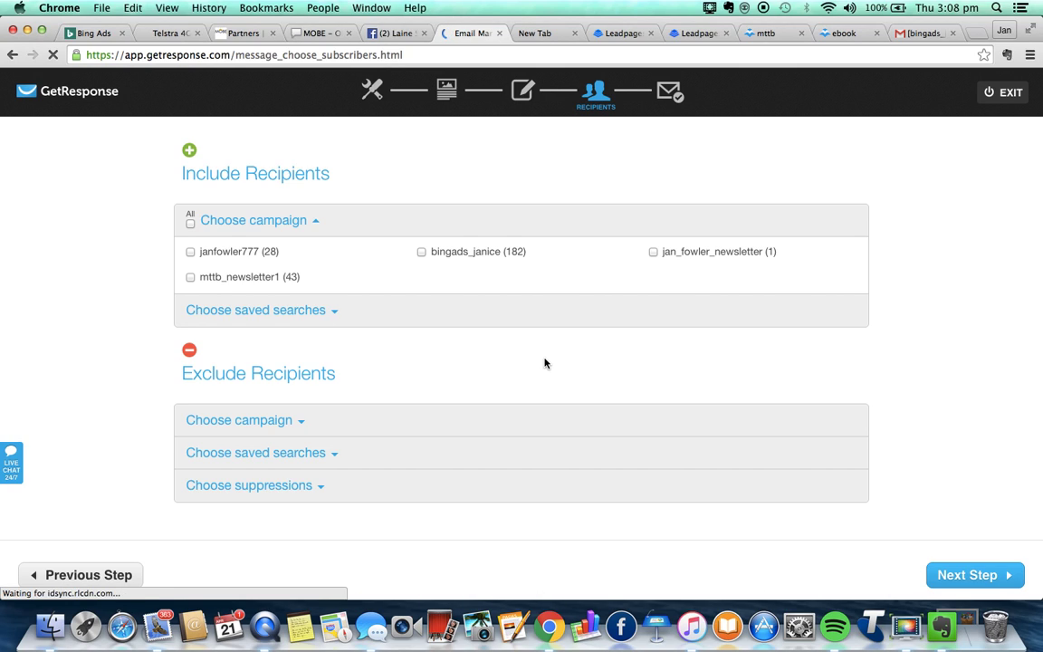
{"action": "left_click", "coordinate": [421, 253]}
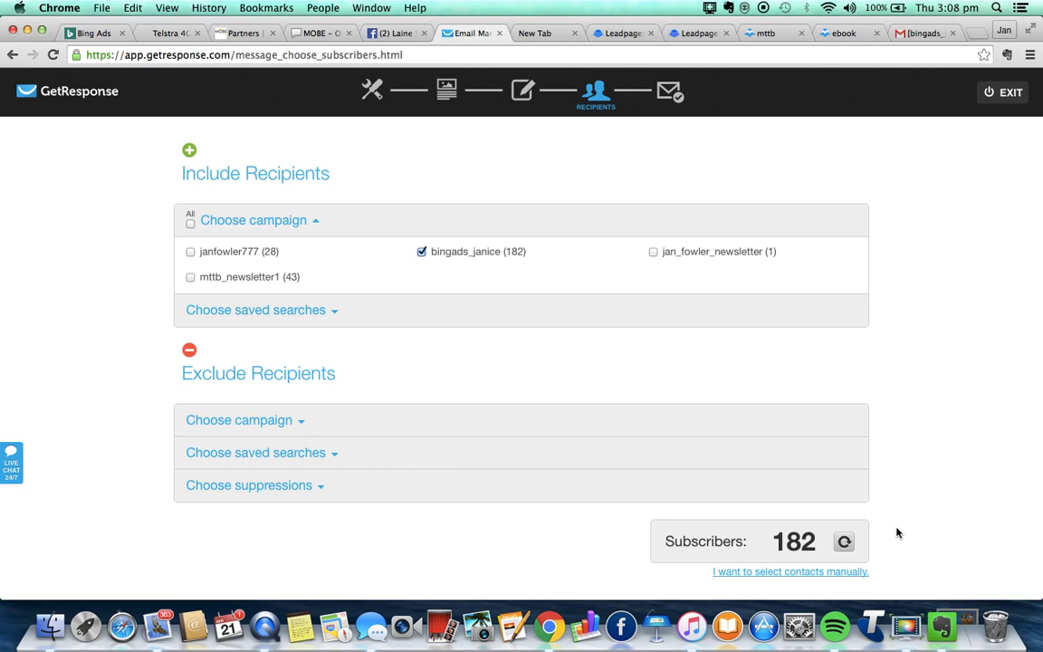
{"action": "scroll", "coordinate": [923, 546], "scroll_direction": "down", "scroll_amount": 3}
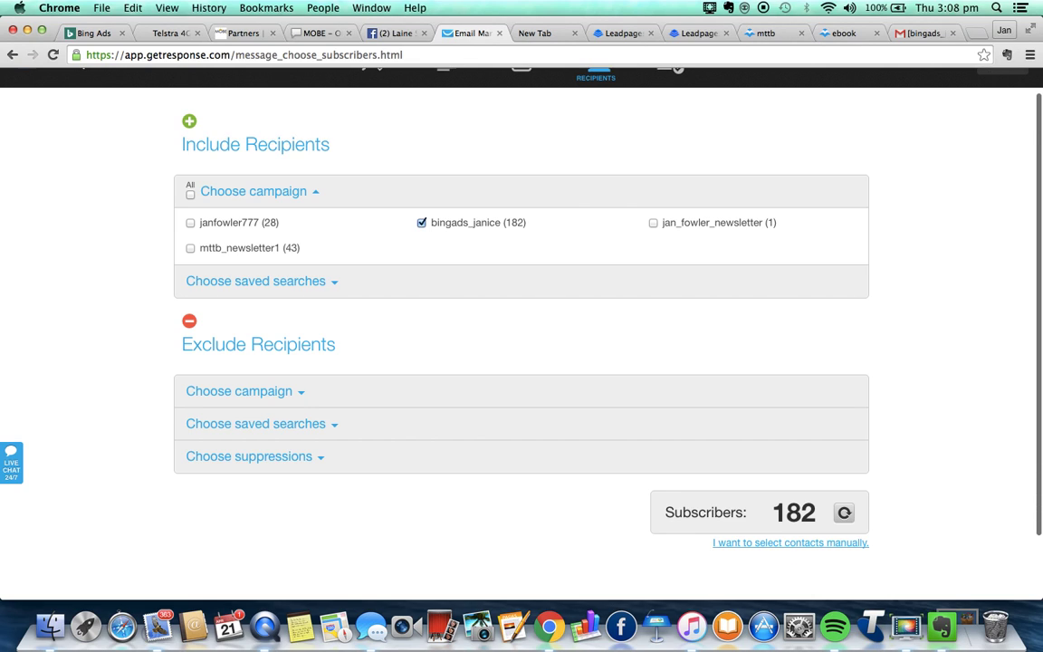
{"action": "left_click", "coordinate": [951, 566]}
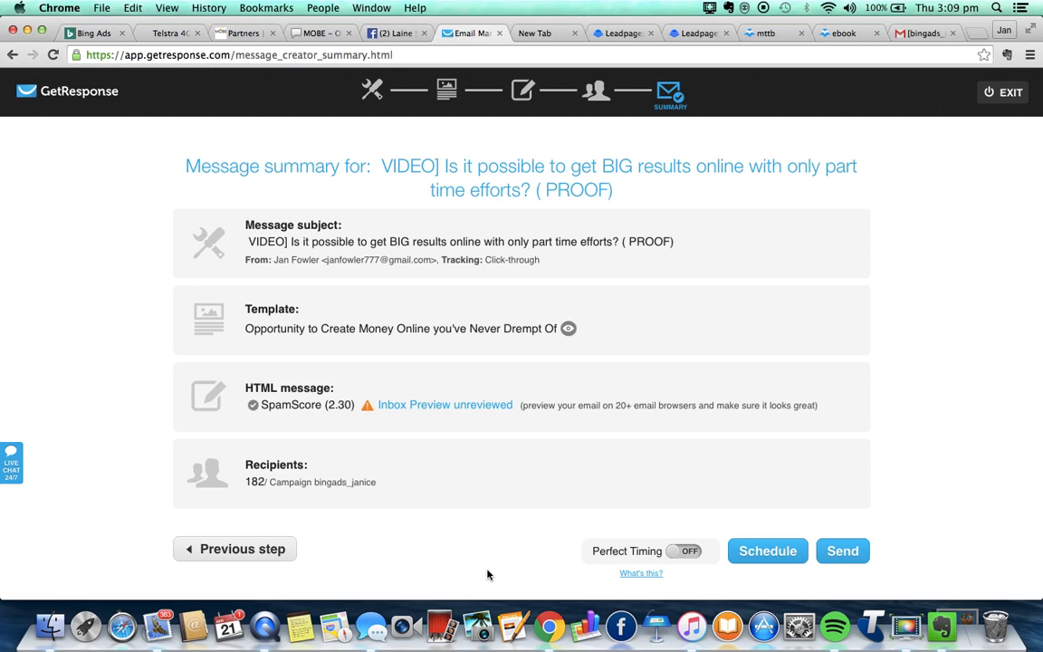
Turn on Perfect Timing for the newsletter and open its delivery scheduling options.
{"action": "left_click", "coordinate": [670, 558]}
{"action": "left_click", "coordinate": [769, 551]}
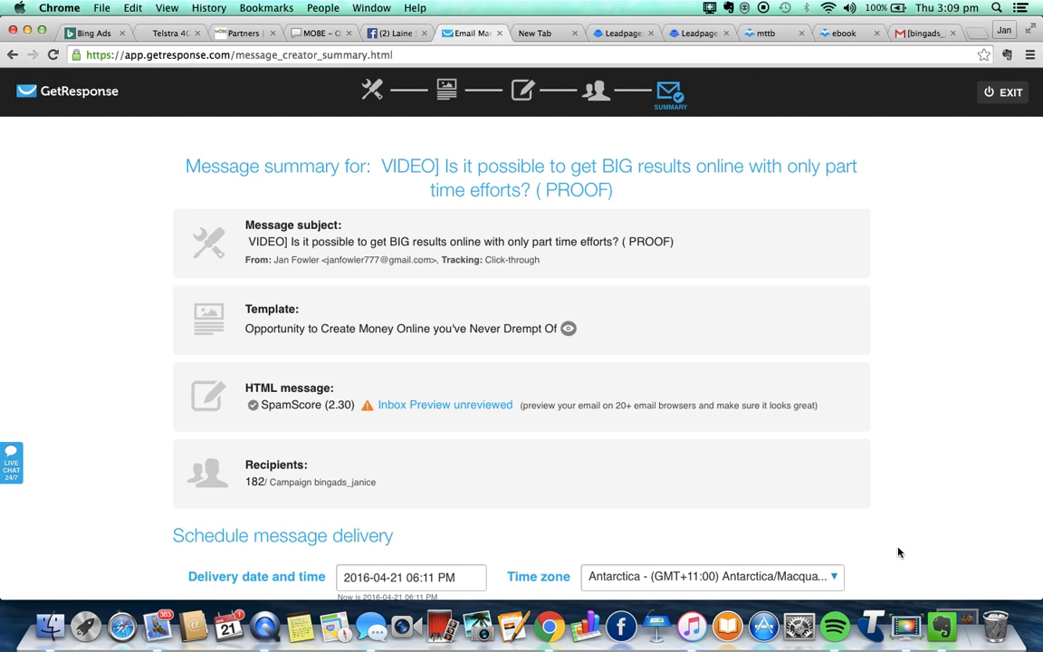
{"action": "scroll", "coordinate": [778, 550], "scroll_direction": "down", "scroll_amount": 2}
{"action": "scroll", "coordinate": [807, 490], "scroll_direction": "down", "scroll_amount": 3}
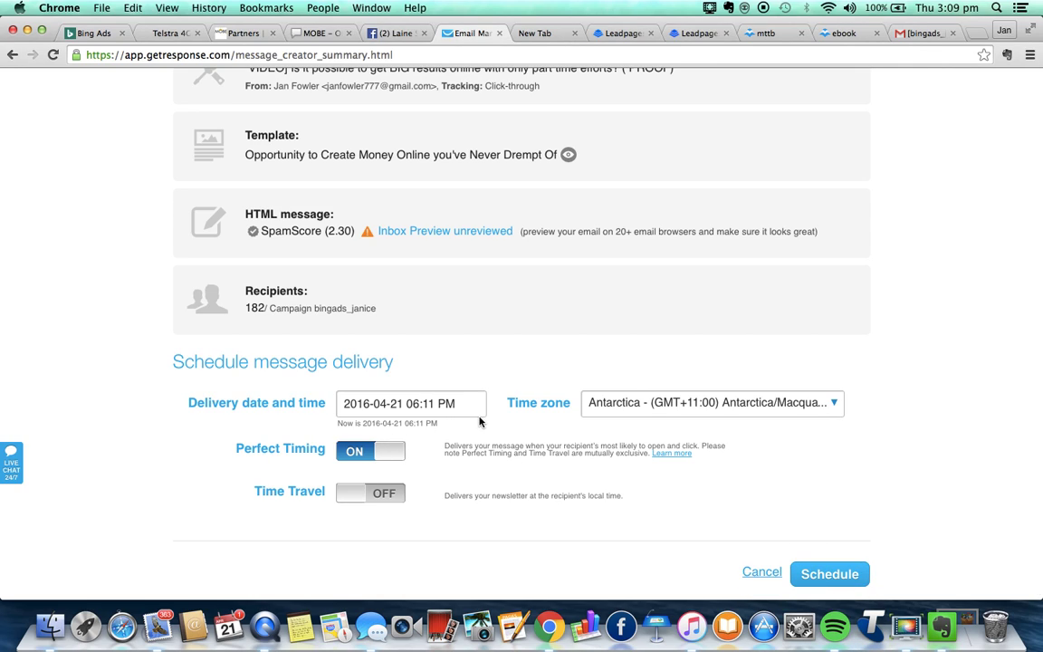
Set the delivery time zone to United Kingdom - (GMT+01:00) Europe/London.
{"action": "left_click", "coordinate": [838, 406]}
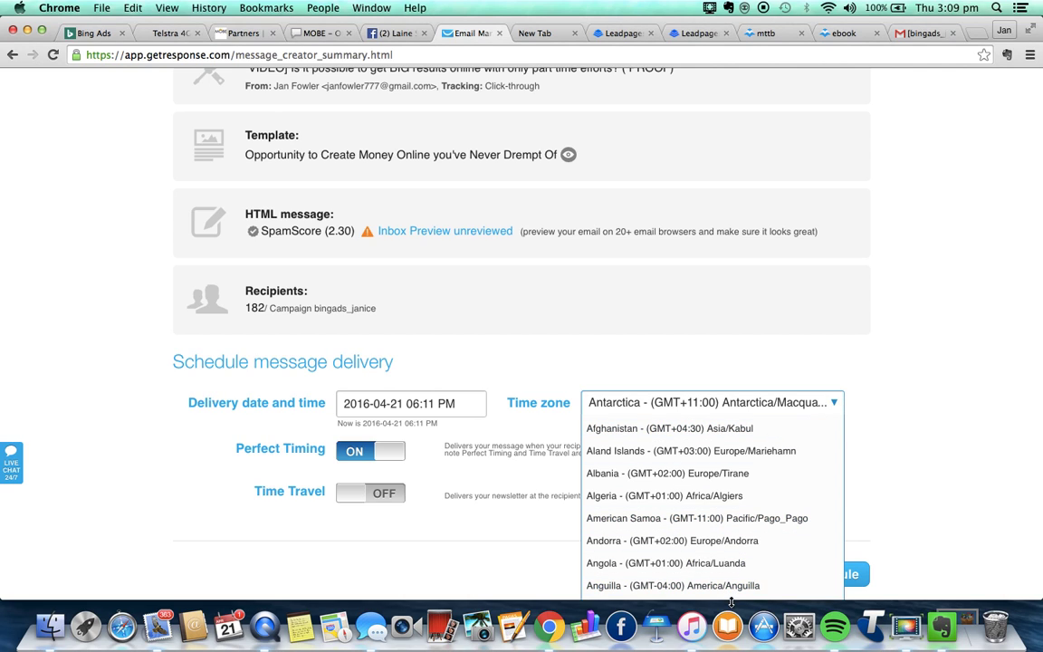
{"action": "scroll", "coordinate": [688, 525], "scroll_direction": "down", "scroll_amount": 5}
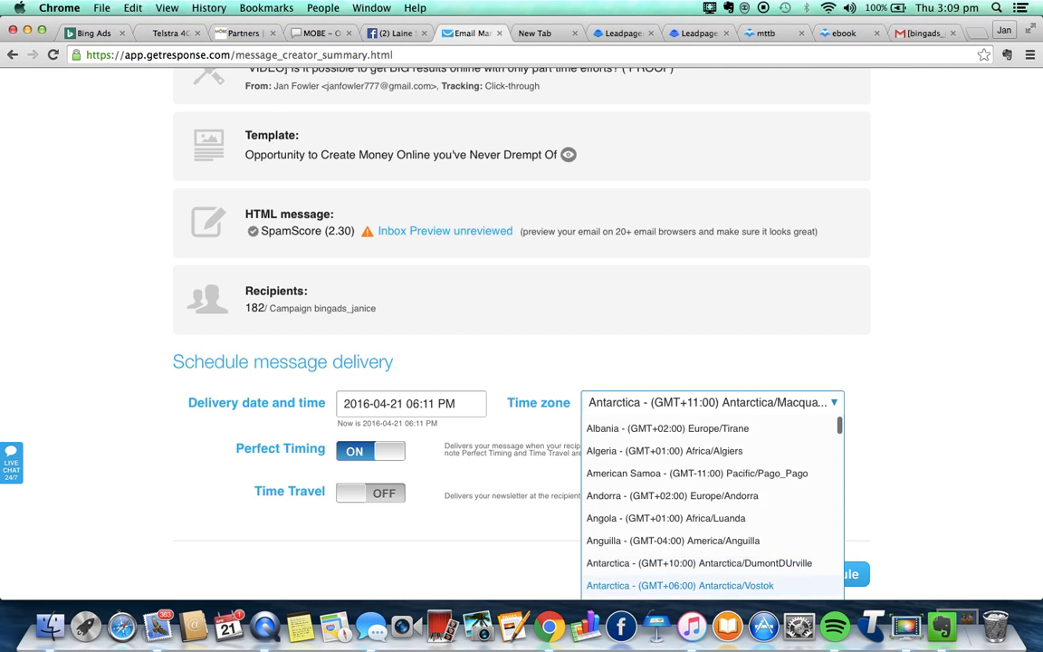
{"action": "scroll", "coordinate": [688, 507], "scroll_direction": "down", "scroll_amount": 10}
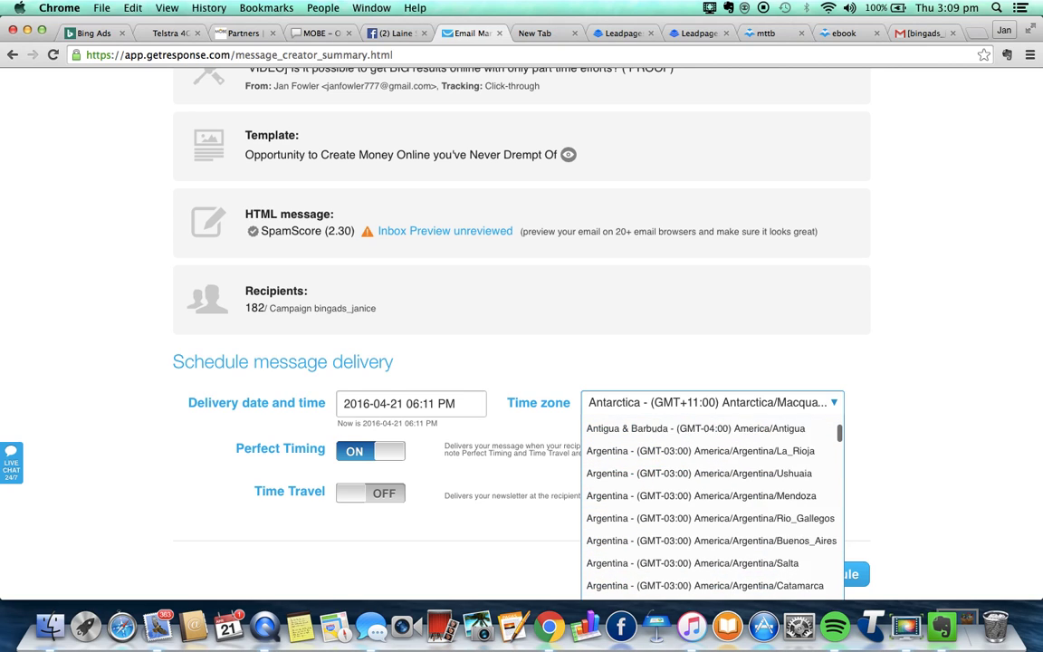
{"action": "scroll", "coordinate": [713, 507], "scroll_direction": "down", "scroll_amount": 8}
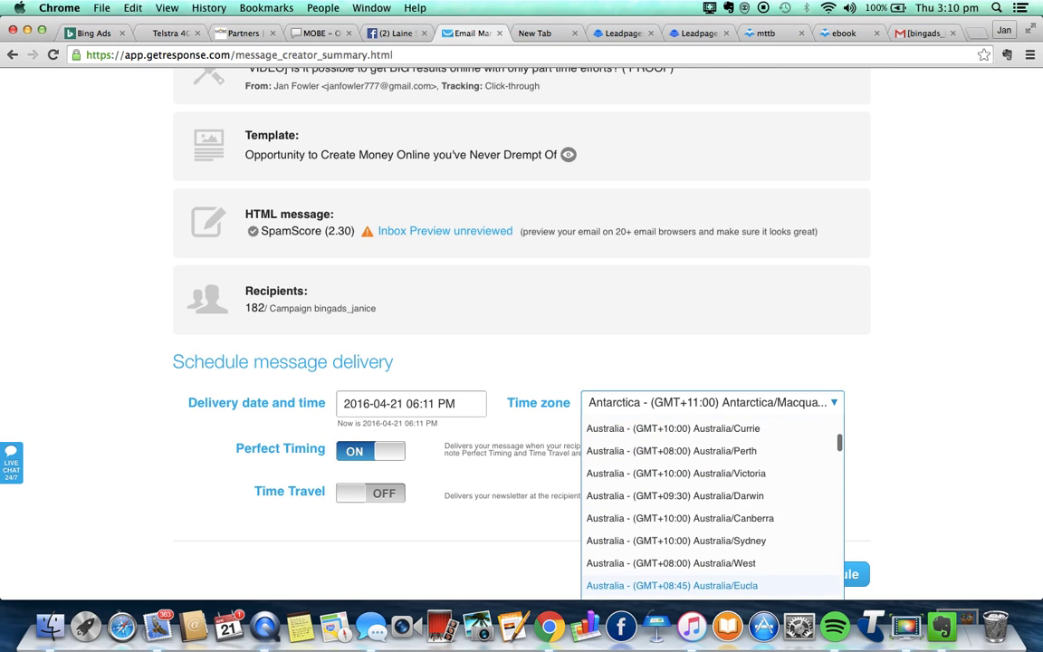
{"action": "scroll", "coordinate": [713, 506], "scroll_direction": "down", "scroll_amount": 10}
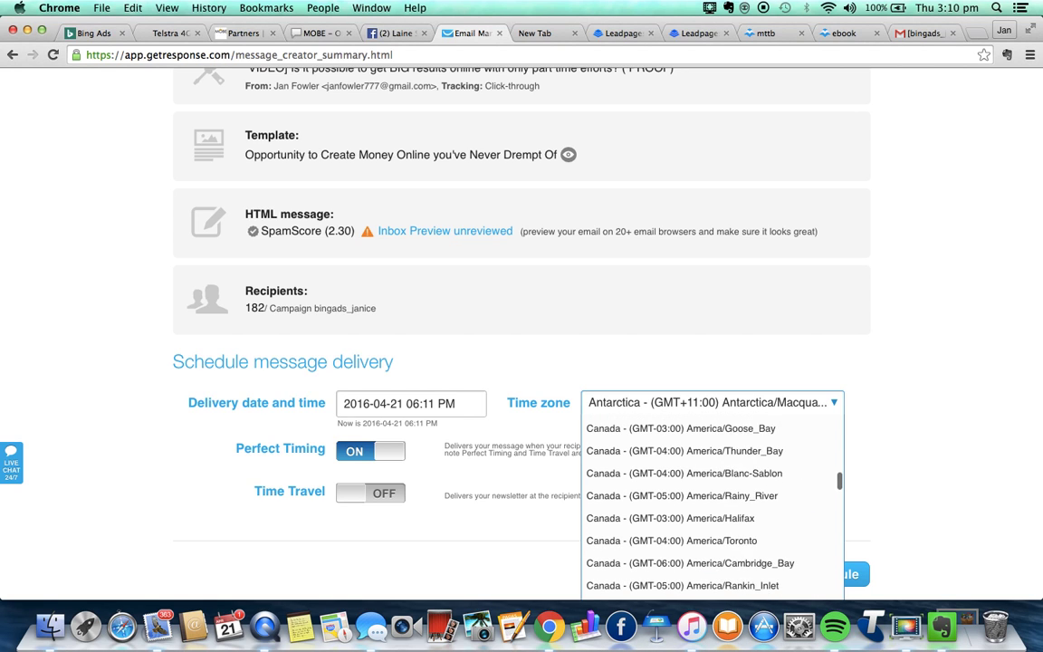
{"action": "scroll", "coordinate": [712, 507], "scroll_direction": "down", "scroll_amount": 12}
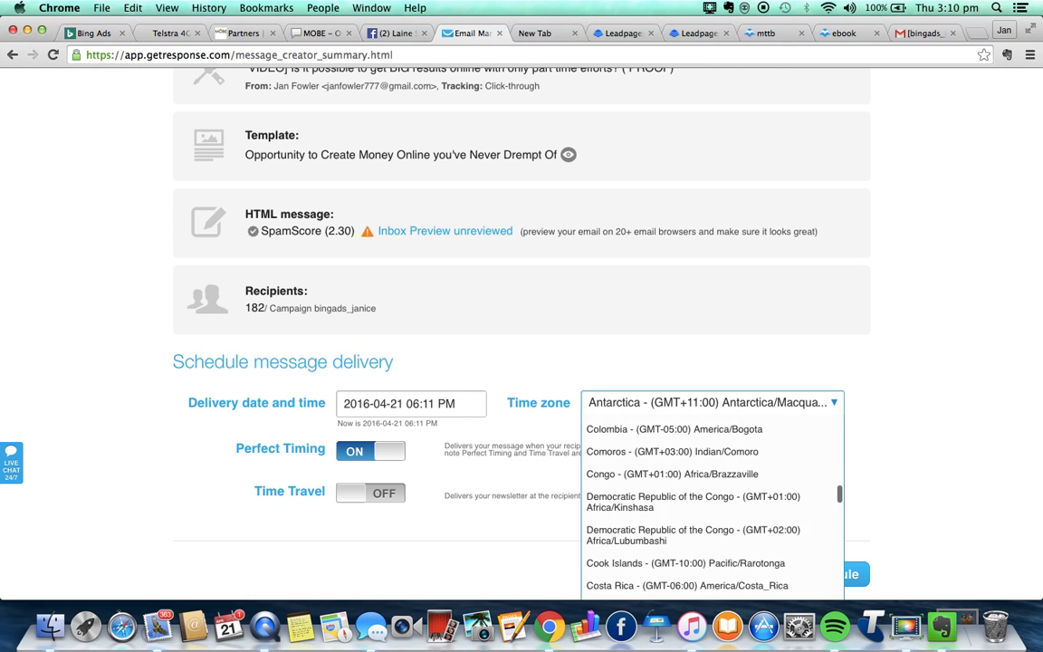
{"action": "scroll", "coordinate": [713, 507], "scroll_direction": "down", "scroll_amount": 6}
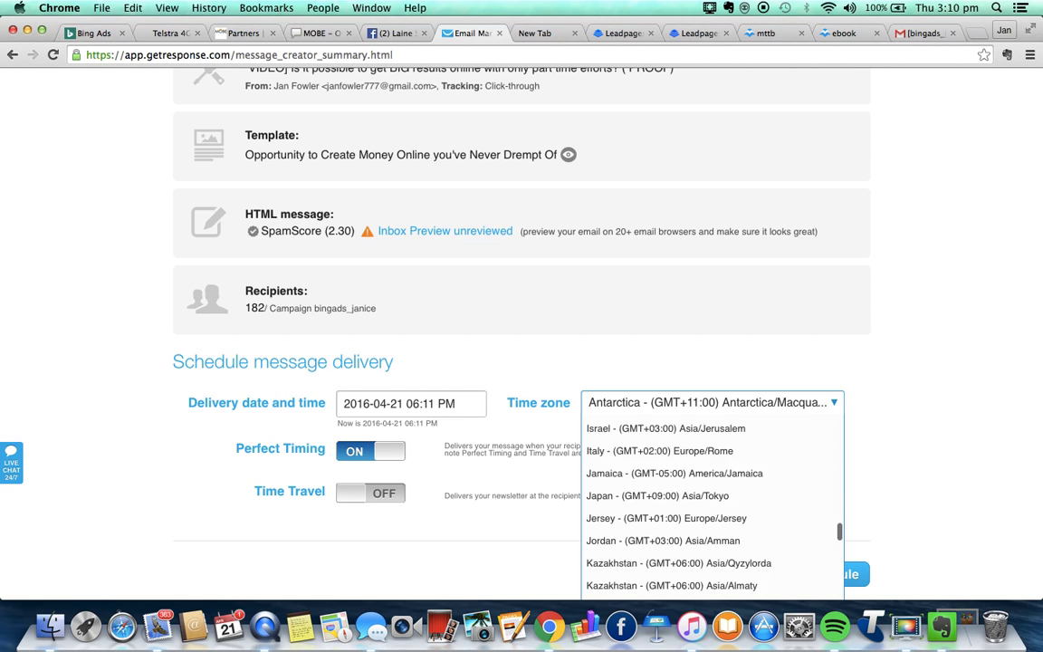
{"action": "scroll", "coordinate": [713, 507], "scroll_direction": "down", "scroll_amount": 5}
{"action": "scroll", "coordinate": [712, 507], "scroll_direction": "down", "scroll_amount": 5}
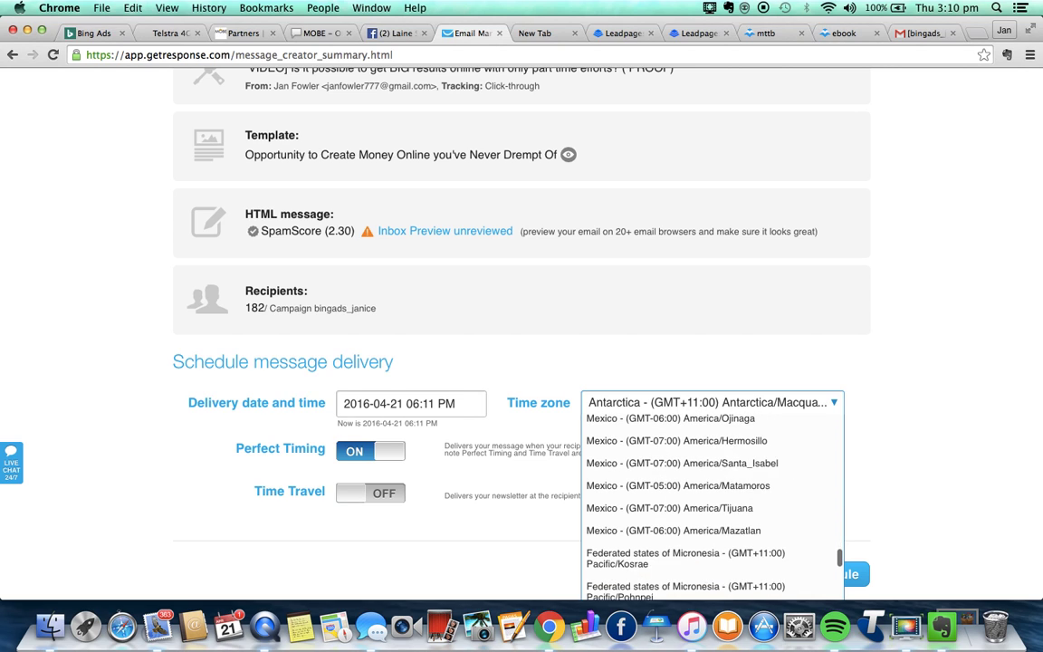
{"action": "scroll", "coordinate": [713, 507], "scroll_direction": "down", "scroll_amount": 10}
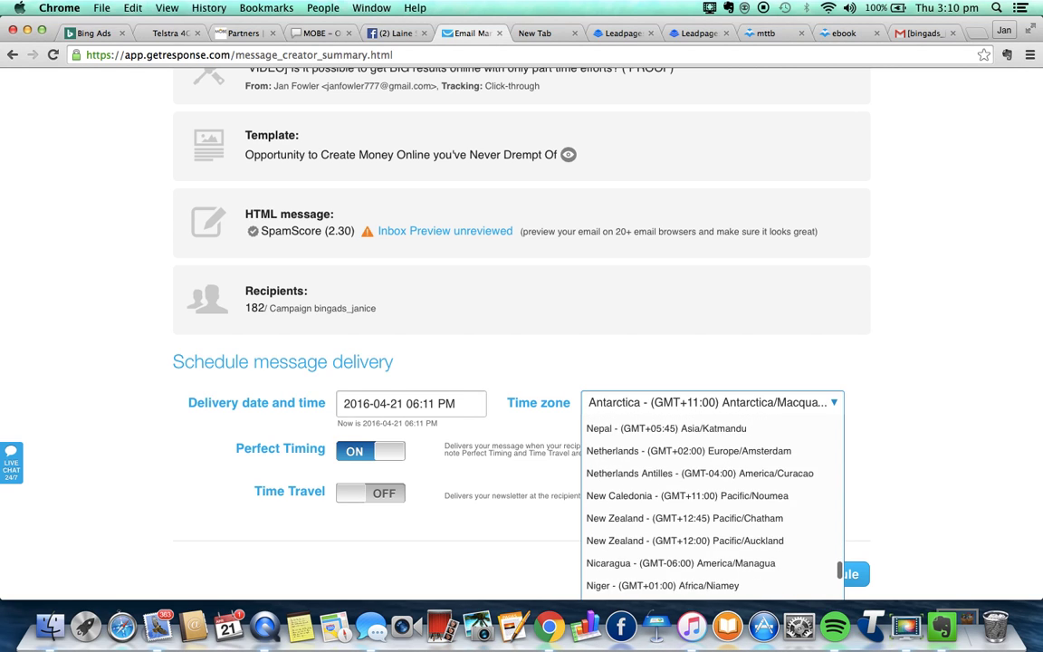
{"action": "scroll", "coordinate": [712, 507], "scroll_direction": "down", "scroll_amount": 10}
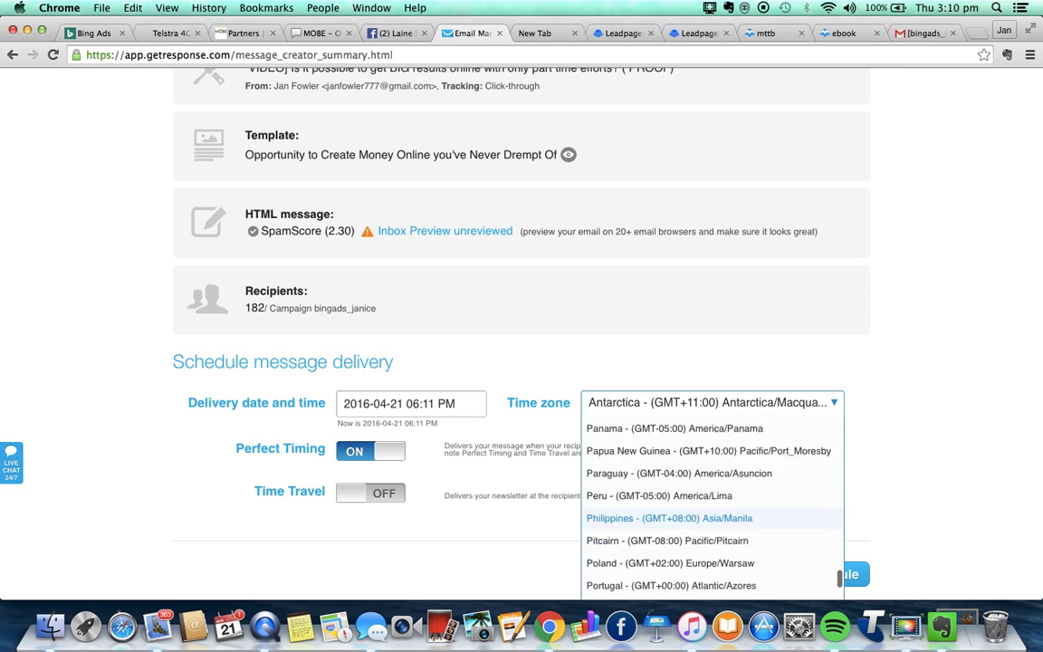
{"action": "scroll", "coordinate": [713, 507], "scroll_direction": "down", "scroll_amount": 10}
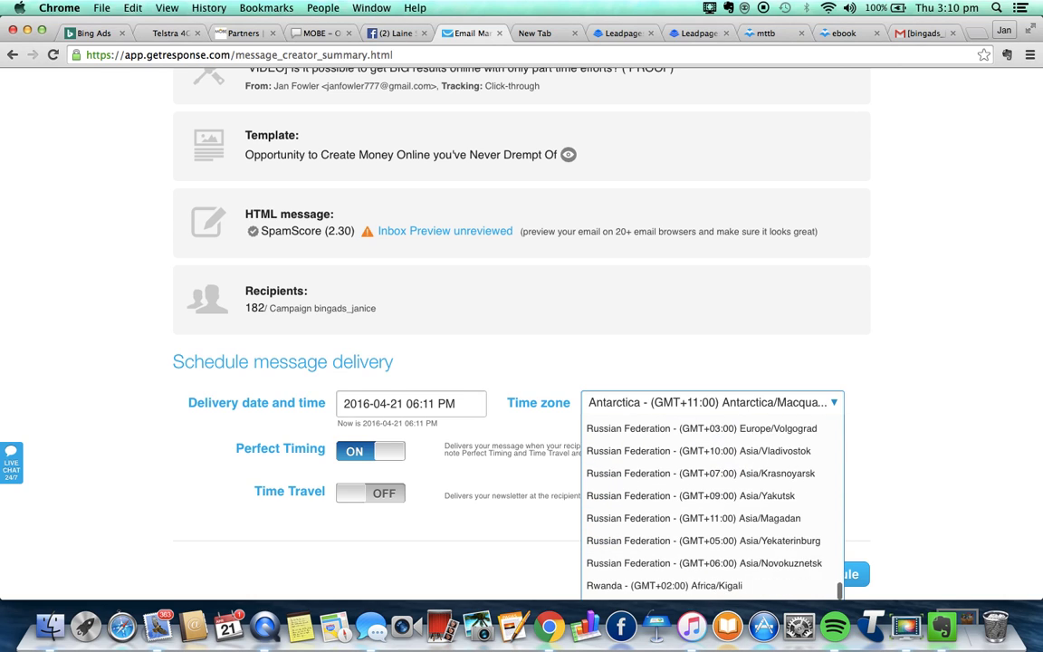
{"action": "scroll", "coordinate": [712, 507], "scroll_direction": "down", "scroll_amount": 5}
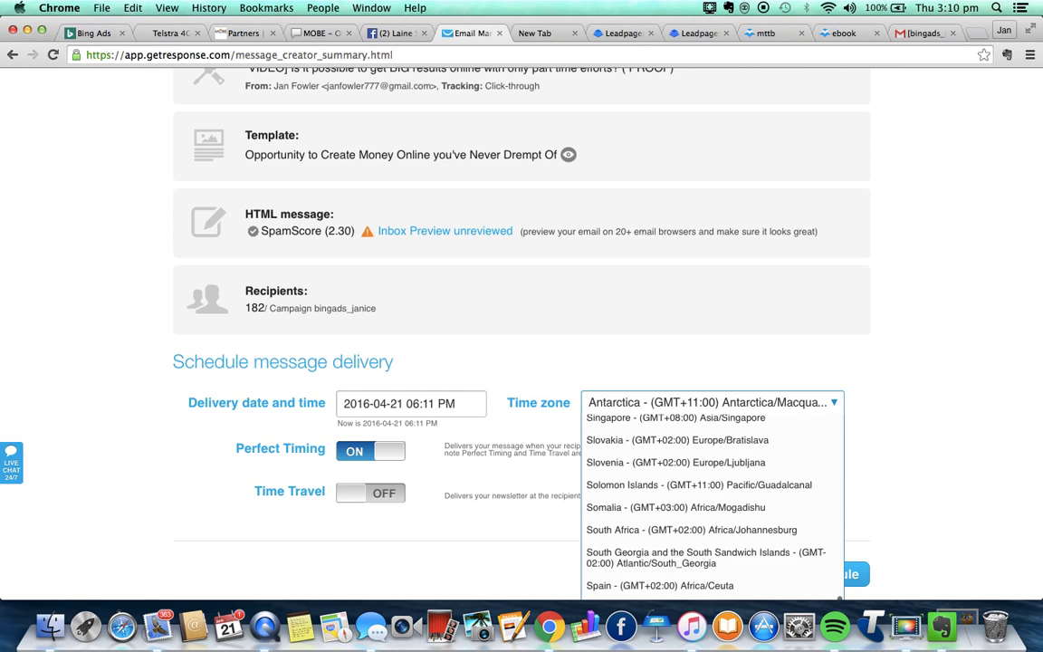
{"action": "scroll", "coordinate": [712, 507], "scroll_direction": "down", "scroll_amount": 10}
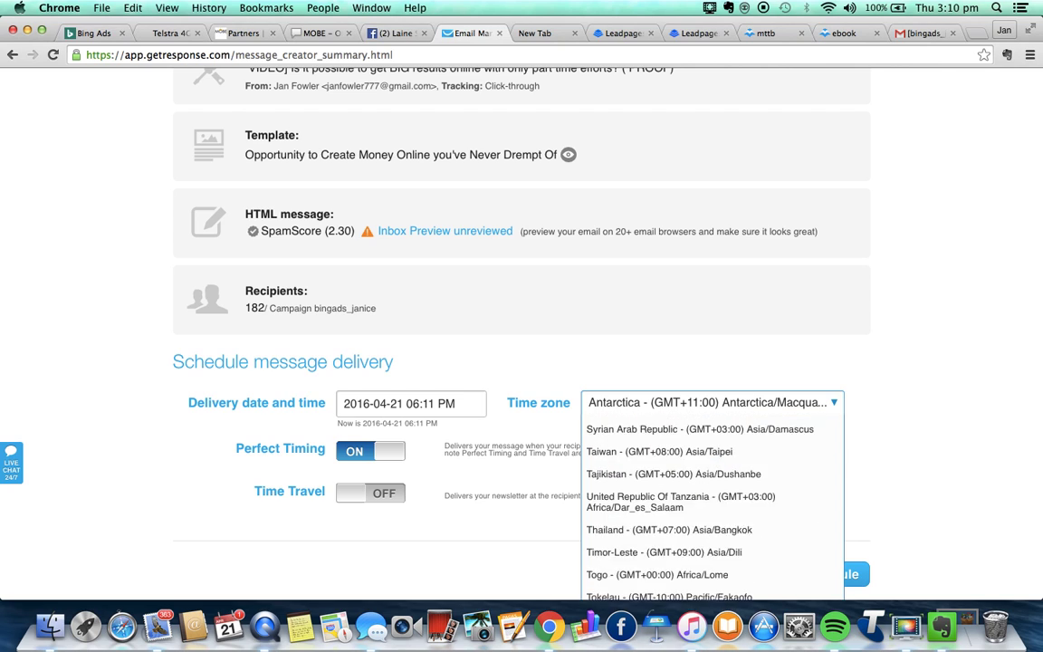
{"action": "key", "text": "Down"}
{"action": "key", "text": "Down"}
{"action": "key", "text": "Down"}
{"action": "key", "text": "Down"}
{"action": "key", "text": "Down"}
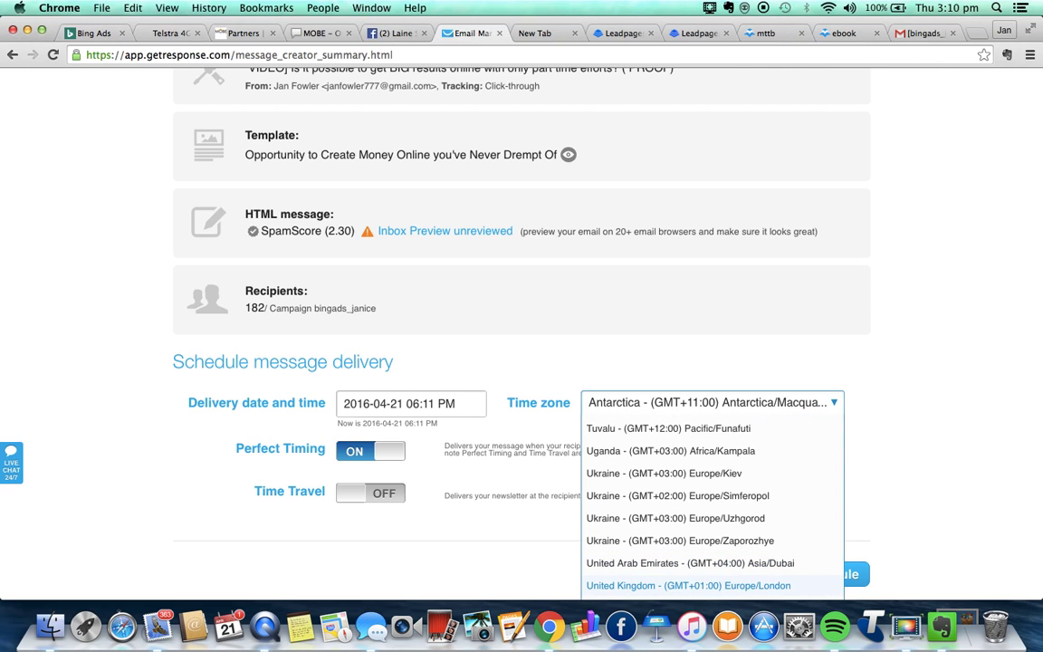
{"action": "key", "text": "Down"}
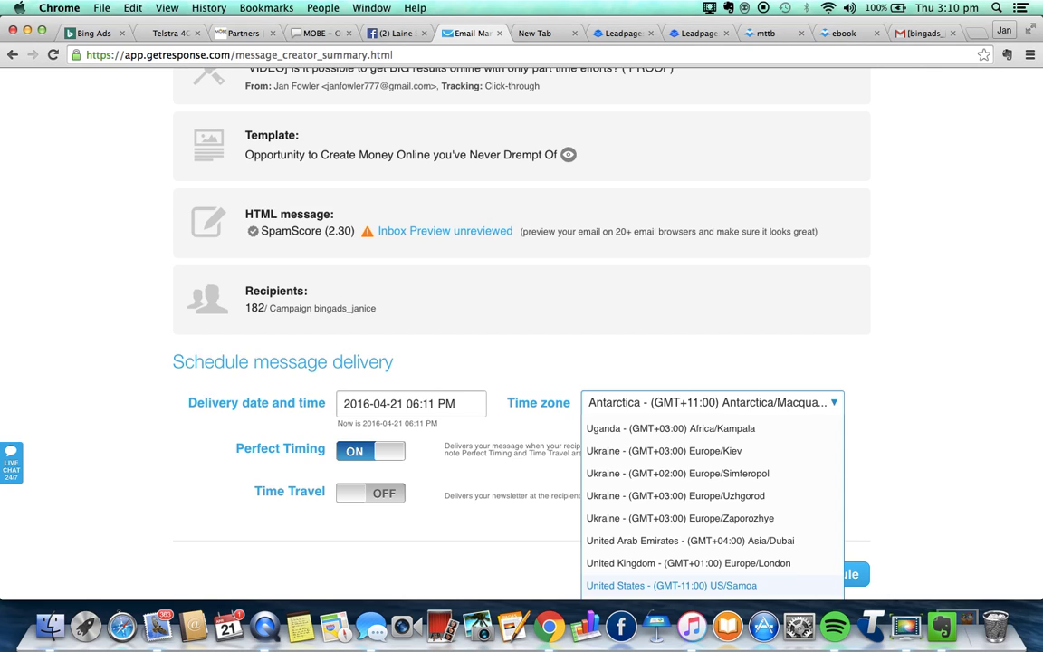
{"action": "left_click", "coordinate": [661, 563]}
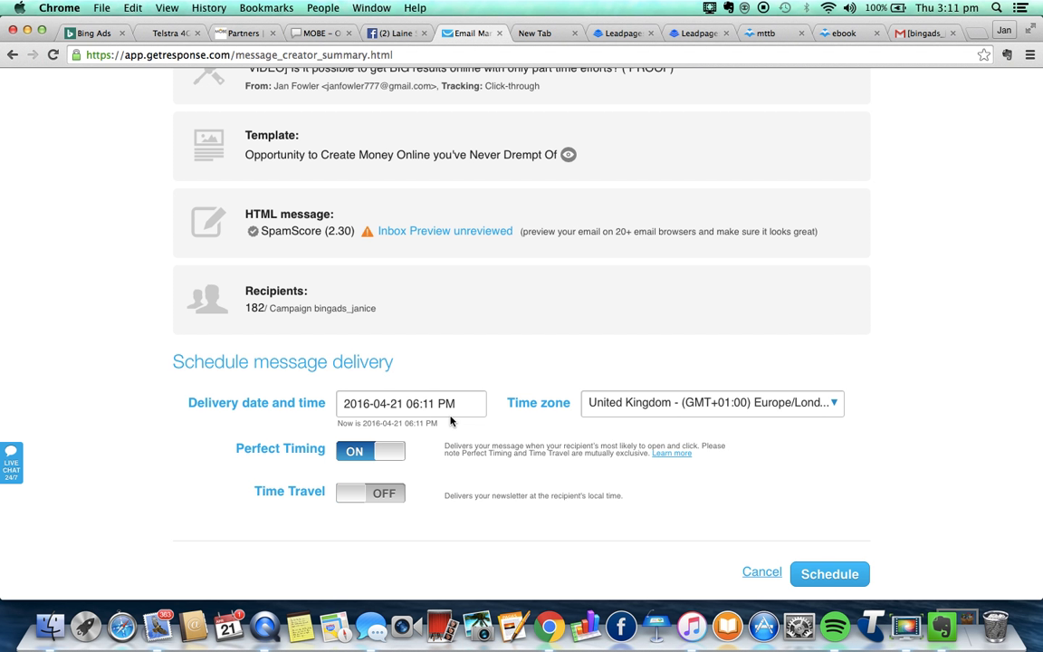
{"action": "left_click", "coordinate": [354, 495]}
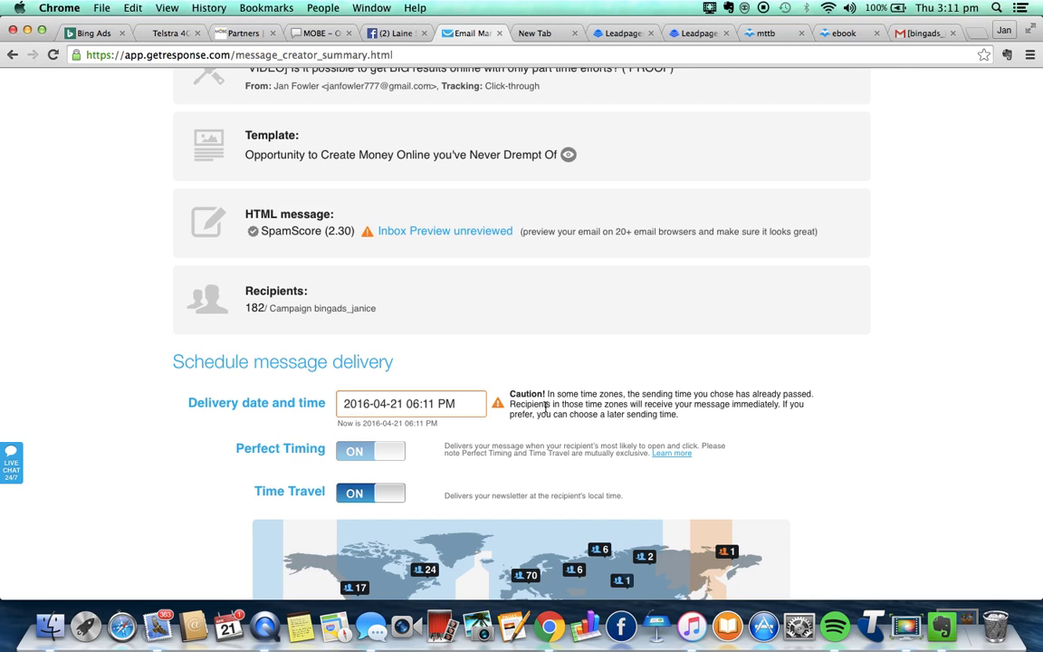
{"action": "left_click", "coordinate": [457, 407]}
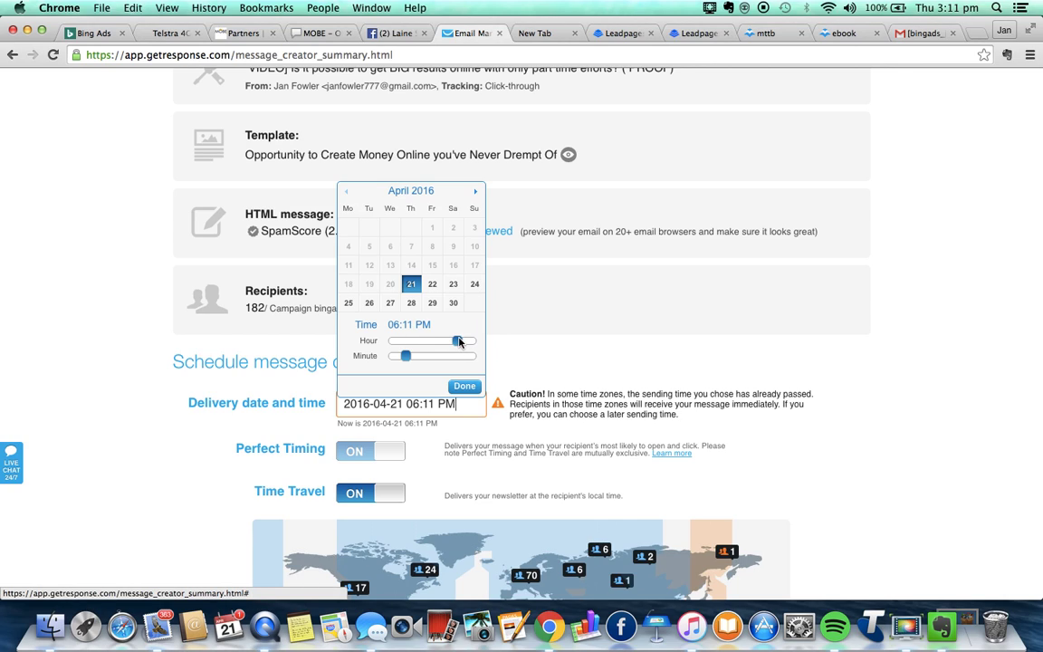
{"action": "left_click_drag", "start_coordinate": [457, 342], "coordinate": [371, 350]}
{"action": "left_click_drag", "start_coordinate": [389, 340], "coordinate": [413, 339]}
{"action": "left_click", "coordinate": [463, 386]}
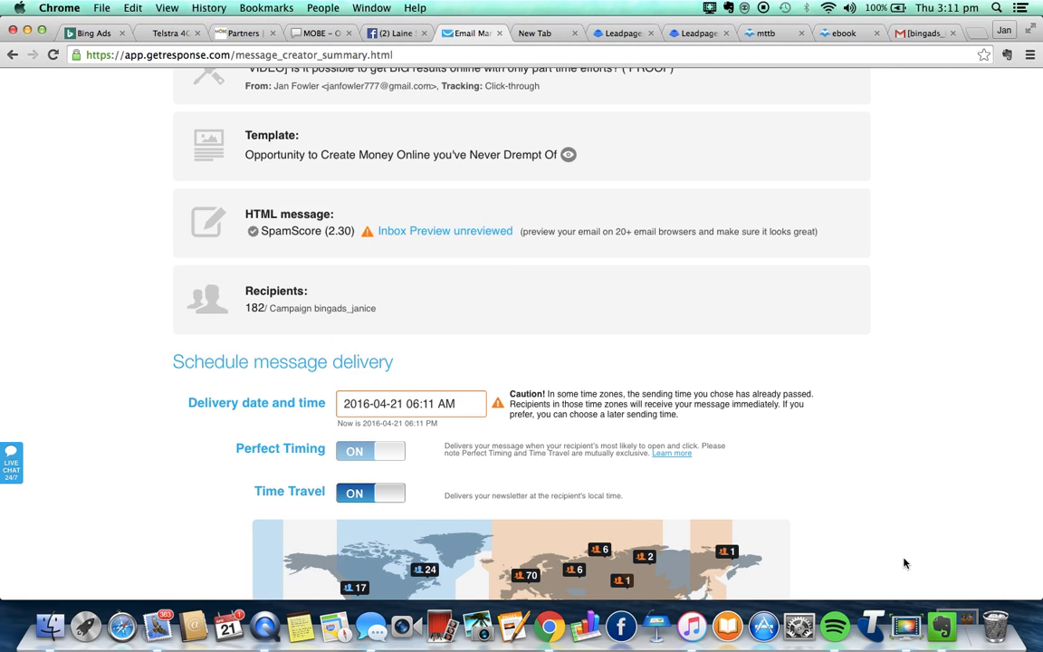
Schedule the newsletter with the chosen delivery settings.
{"action": "scroll", "coordinate": [904, 563], "scroll_direction": "down", "scroll_amount": 5}
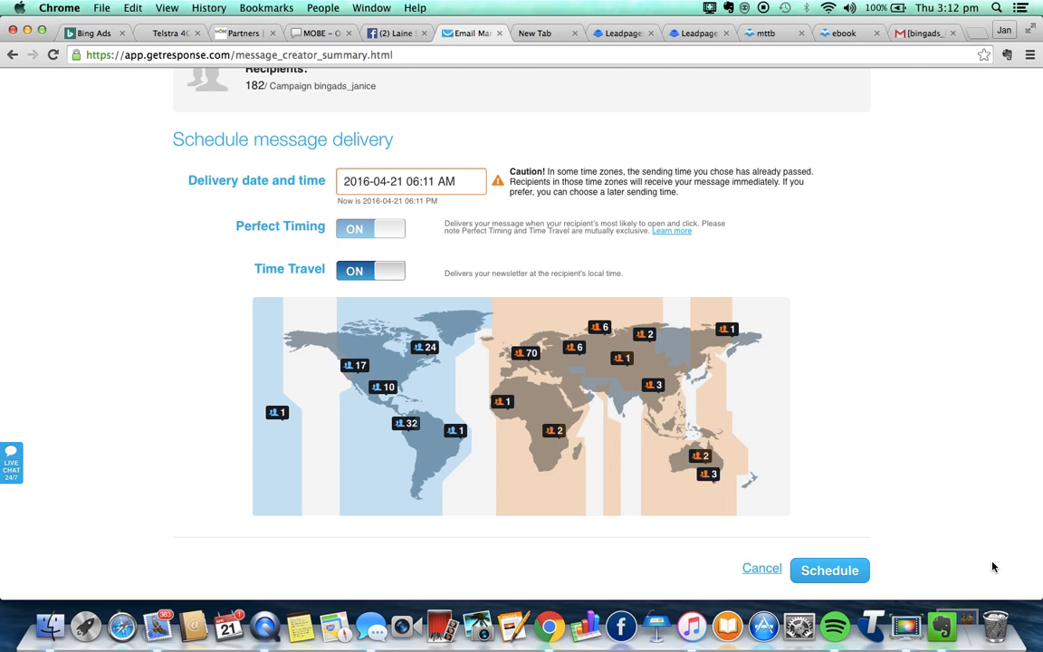
{"action": "left_click", "coordinate": [825, 575]}
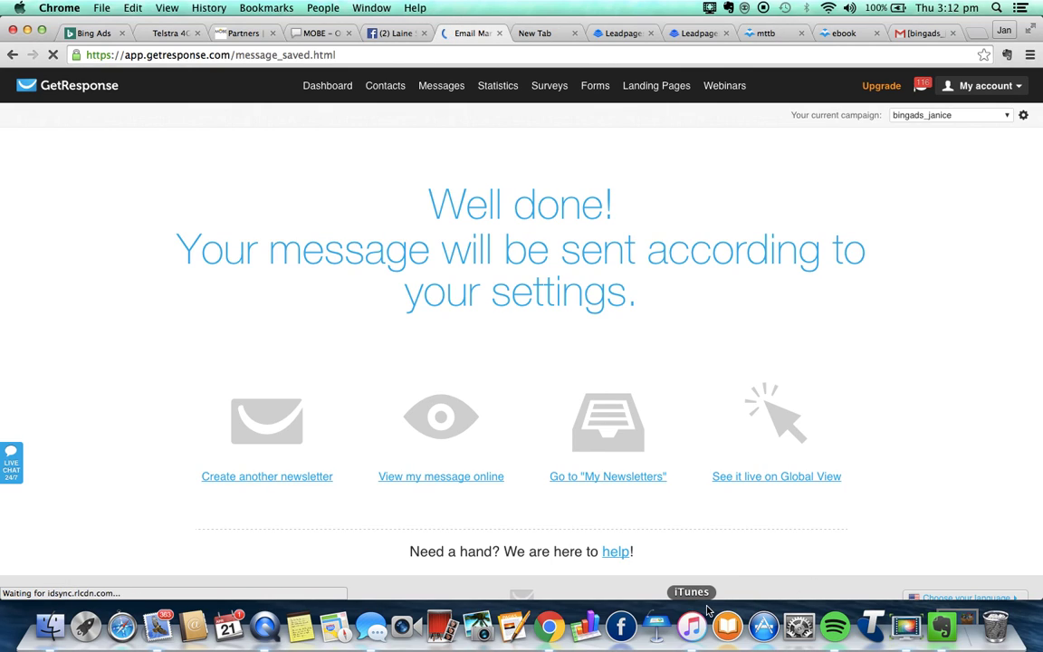
Open the scheduled newsletter's online version and review its text, linked lines, photo and footer.
{"action": "left_click", "coordinate": [456, 480]}
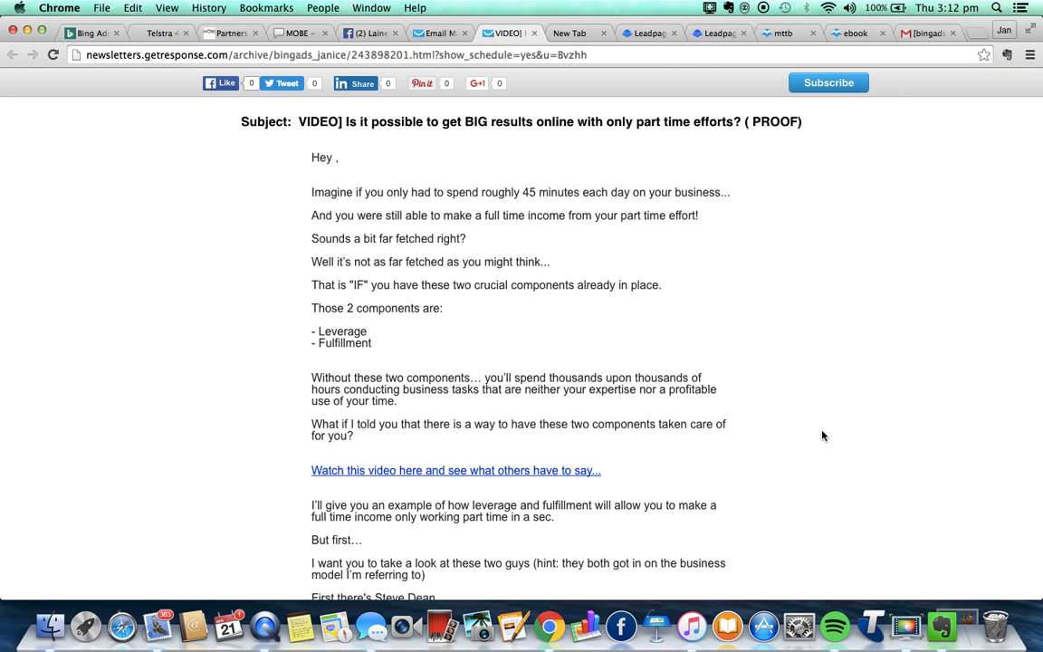
{"action": "scroll", "coordinate": [822, 432], "scroll_direction": "down", "scroll_amount": 6}
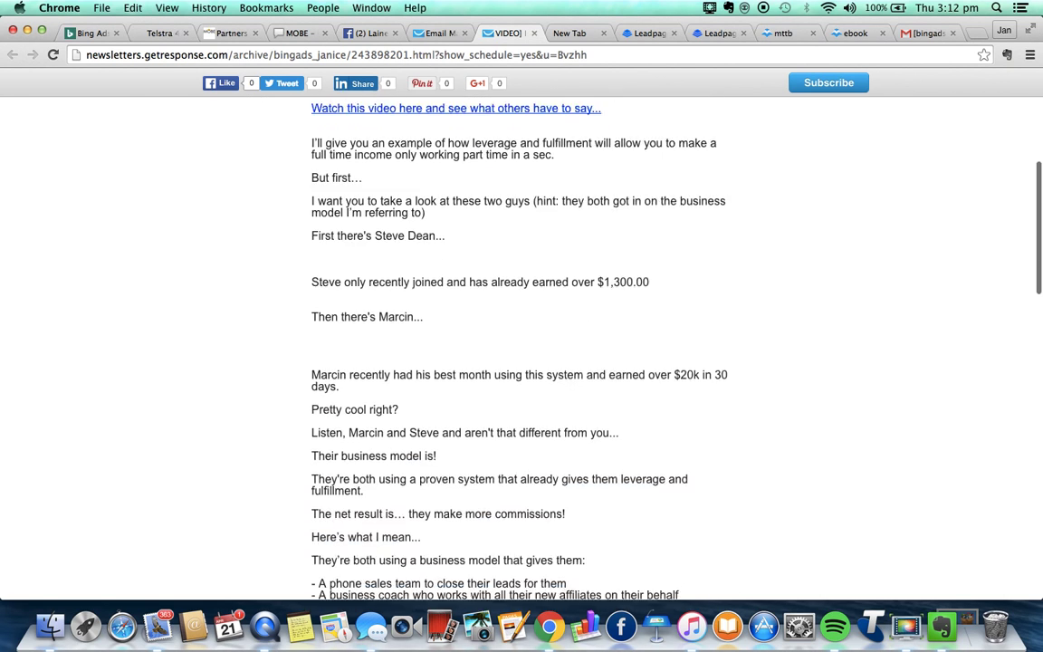
{"action": "scroll", "coordinate": [521, 362], "scroll_direction": "down", "scroll_amount": 9}
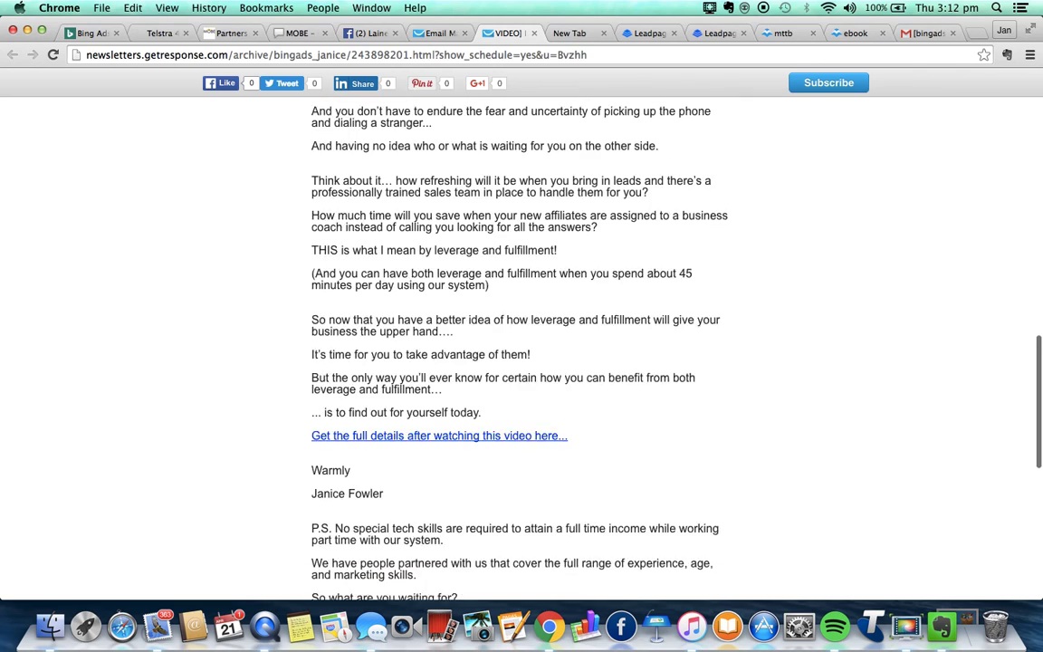
{"action": "scroll", "coordinate": [521, 362], "scroll_direction": "down", "scroll_amount": 3}
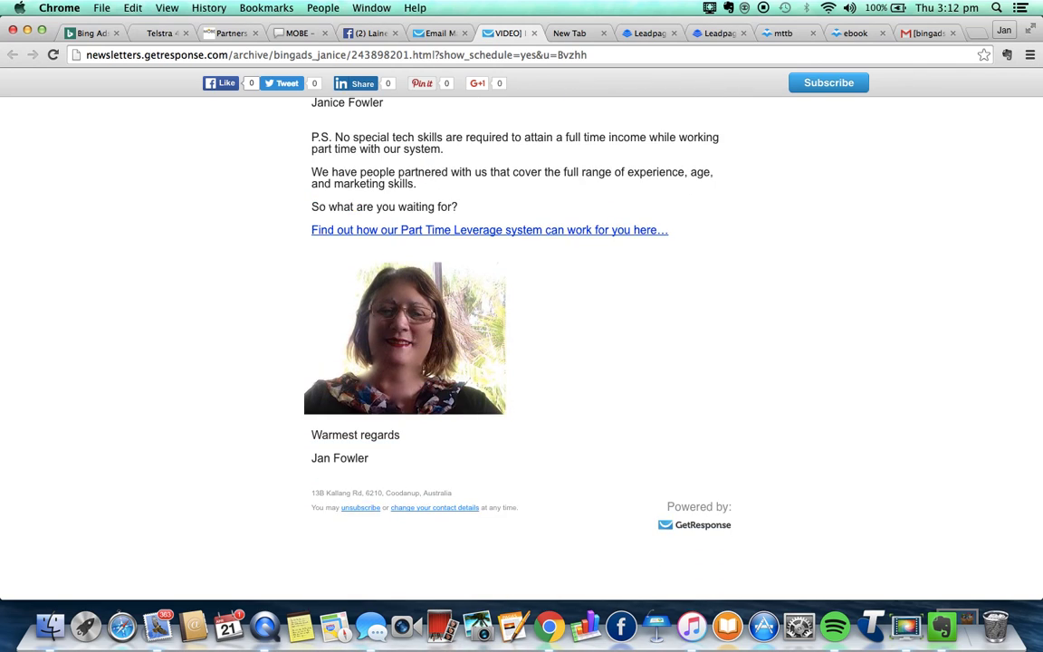
{"action": "scroll", "coordinate": [521, 344], "scroll_direction": "up", "scroll_amount": 6}
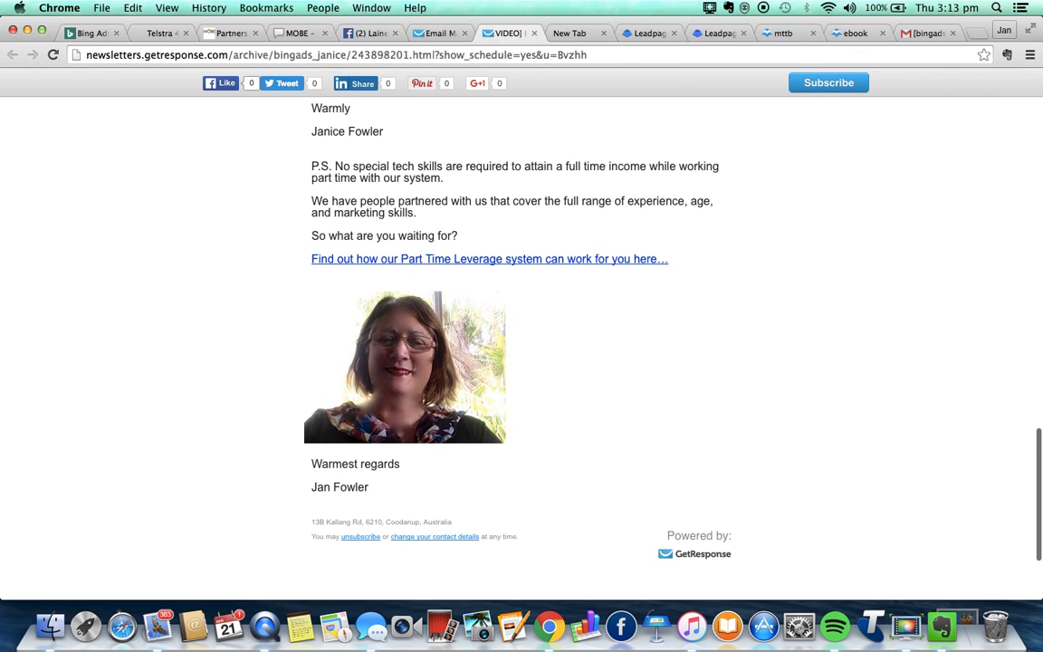
{"action": "scroll", "coordinate": [521, 344], "scroll_direction": "up", "scroll_amount": 6}
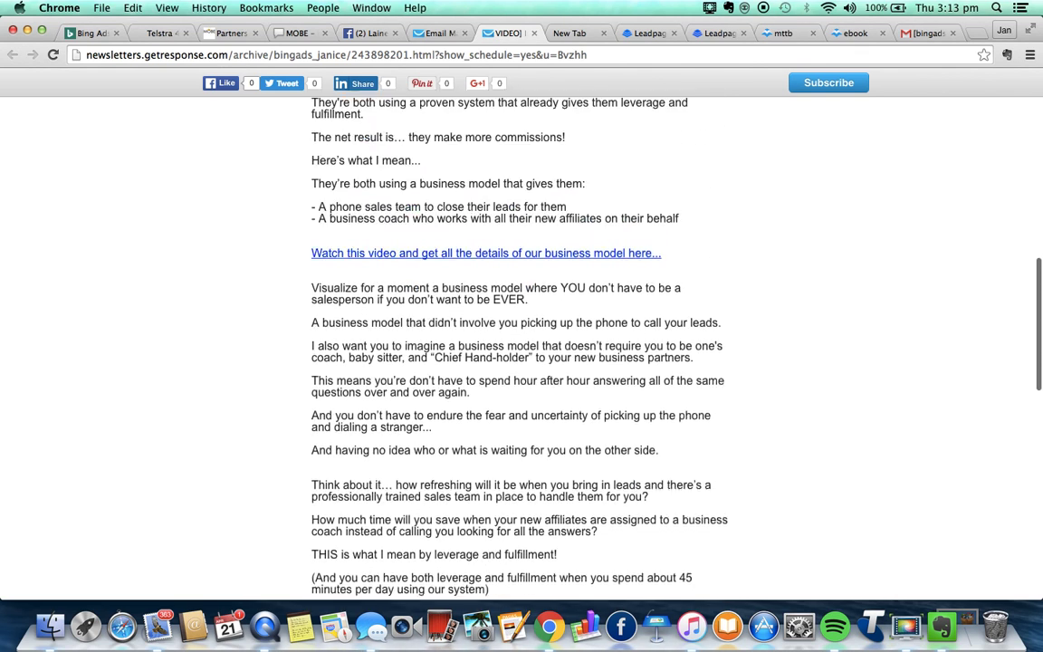
{"action": "scroll", "coordinate": [521, 343], "scroll_direction": "up", "scroll_amount": 5}
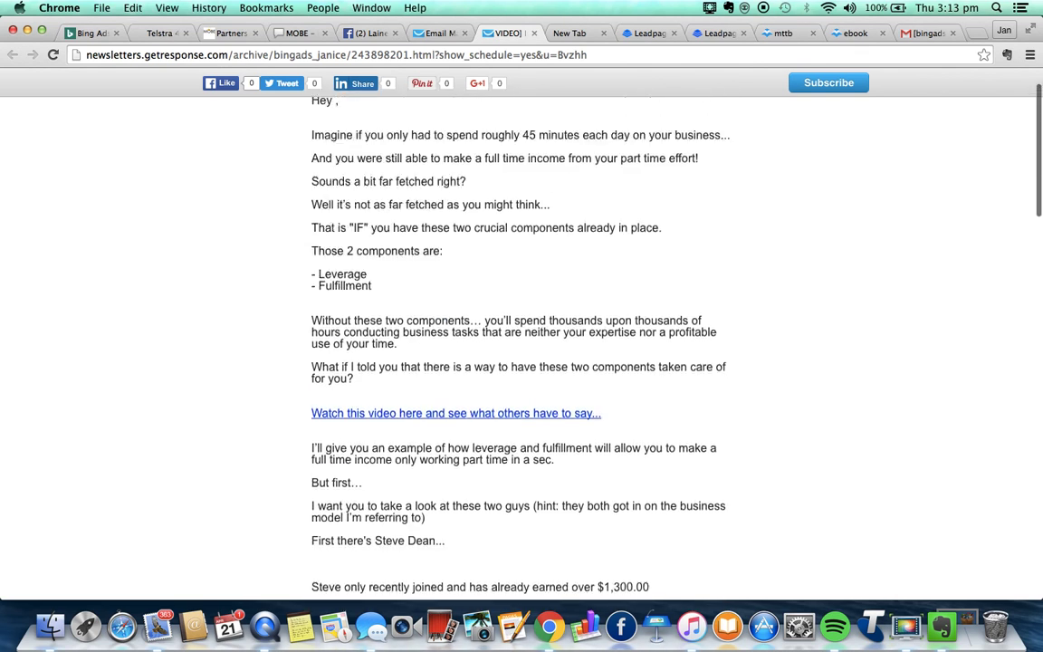